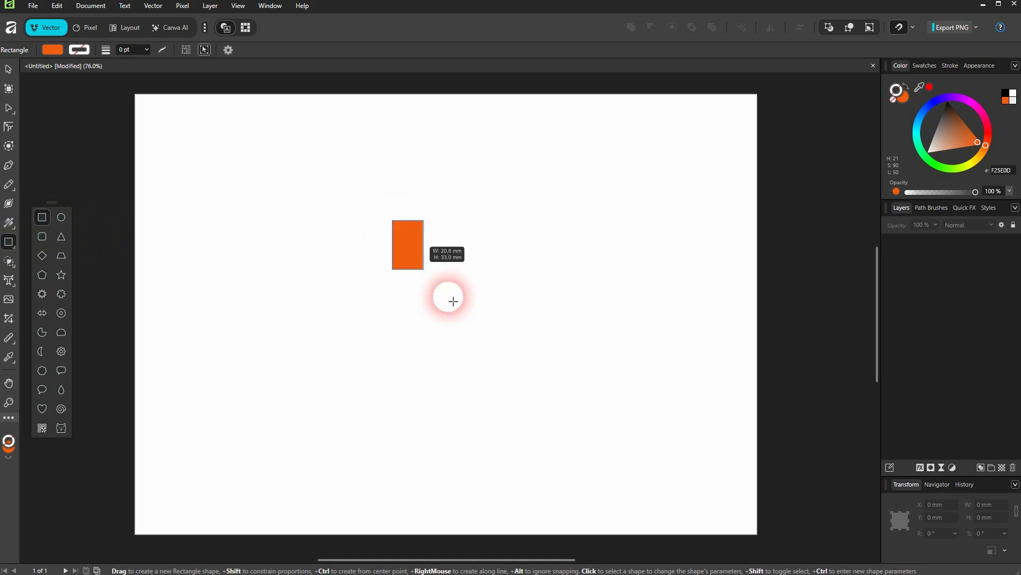
Fill the rectangle with the blue swatch 0D28F2 and set its stroke to none.
click(50, 50)
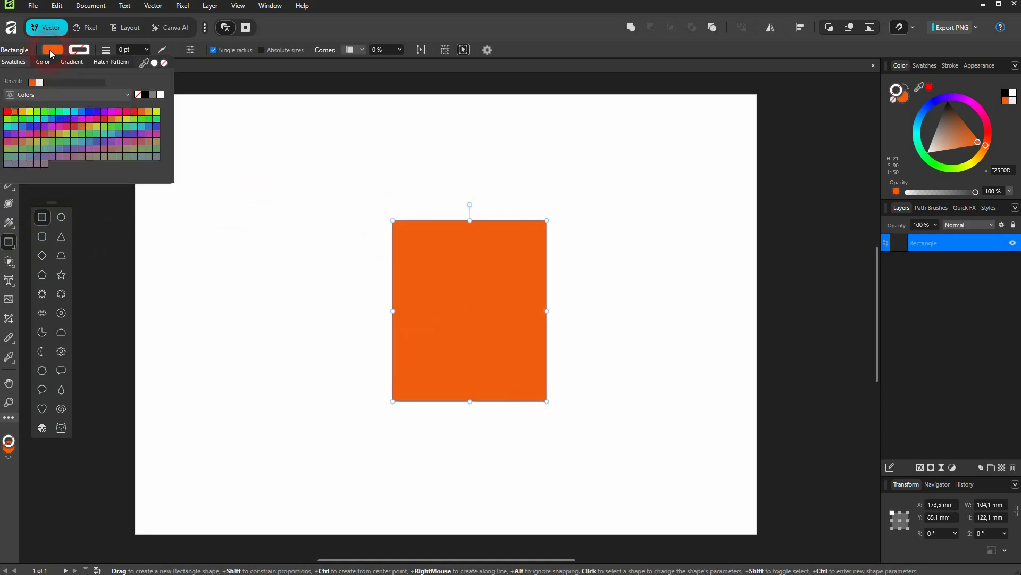
click(88, 113)
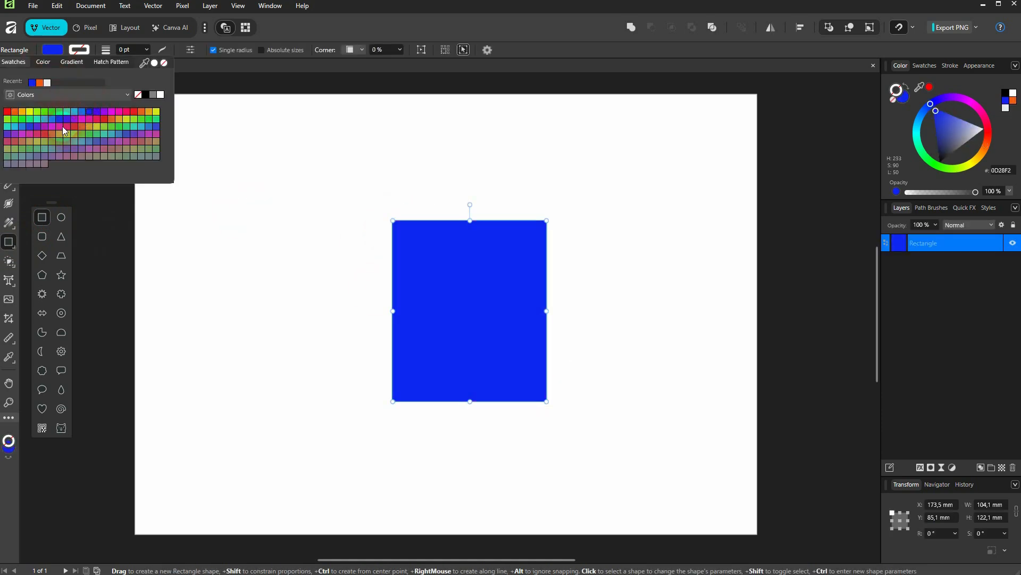
click(78, 49)
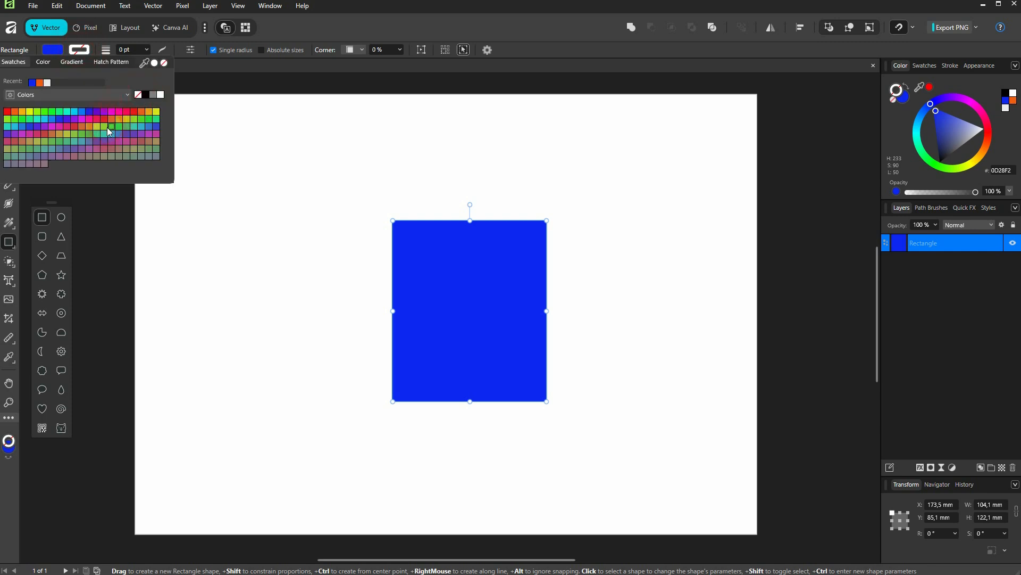
click(97, 140)
click(138, 95)
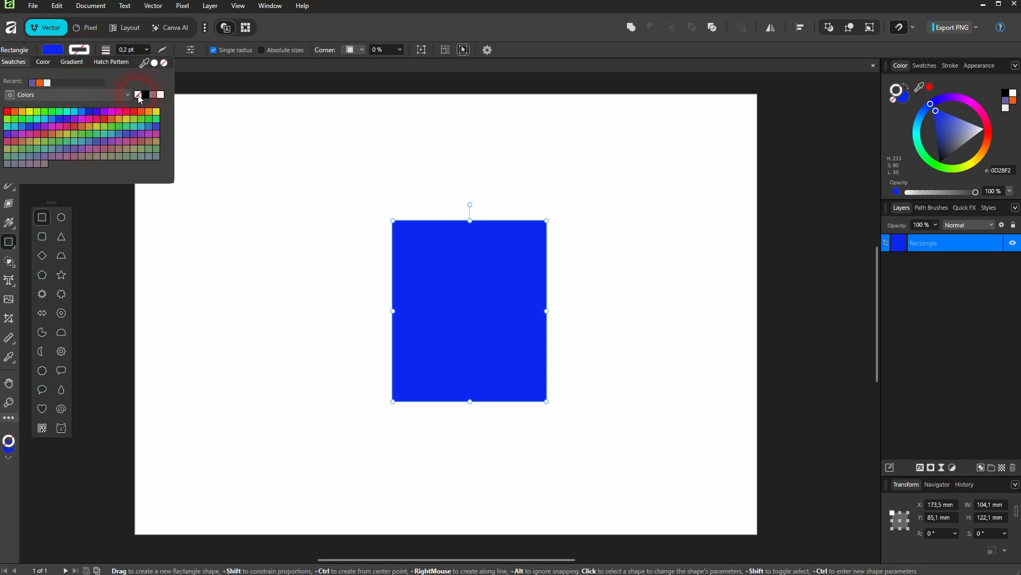
click(618, 56)
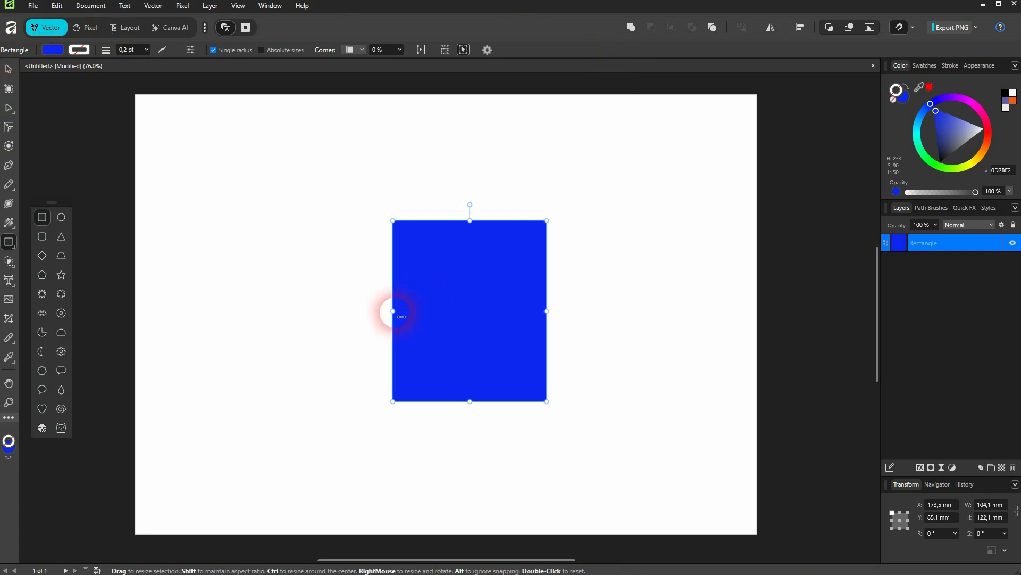
Stretch the blue rectangle by its edges to 200 mm wide and about 99.8 mm high.
drag(401, 316, 296, 314)
drag(548, 313, 591, 318)
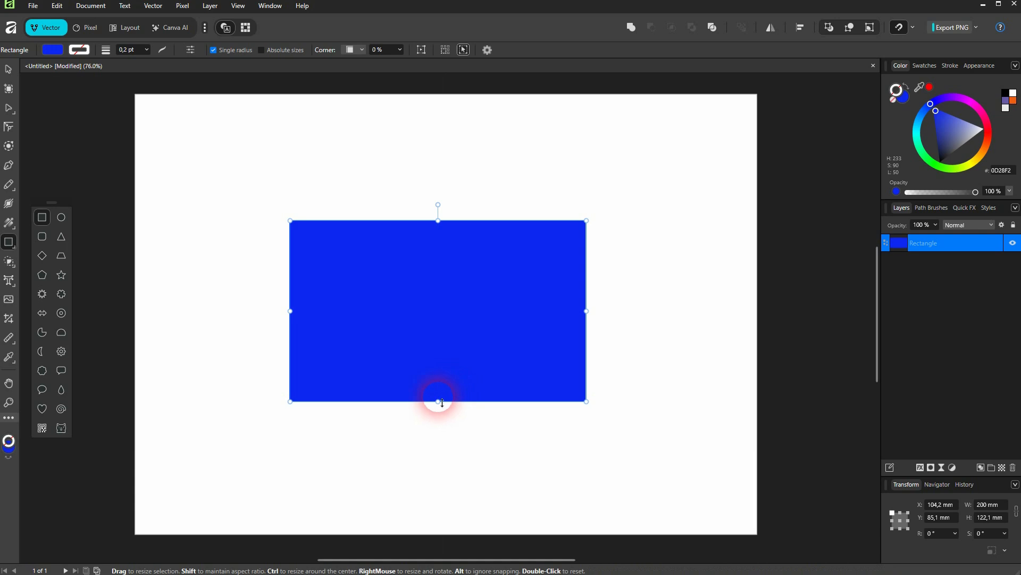
drag(438, 401, 446, 373)
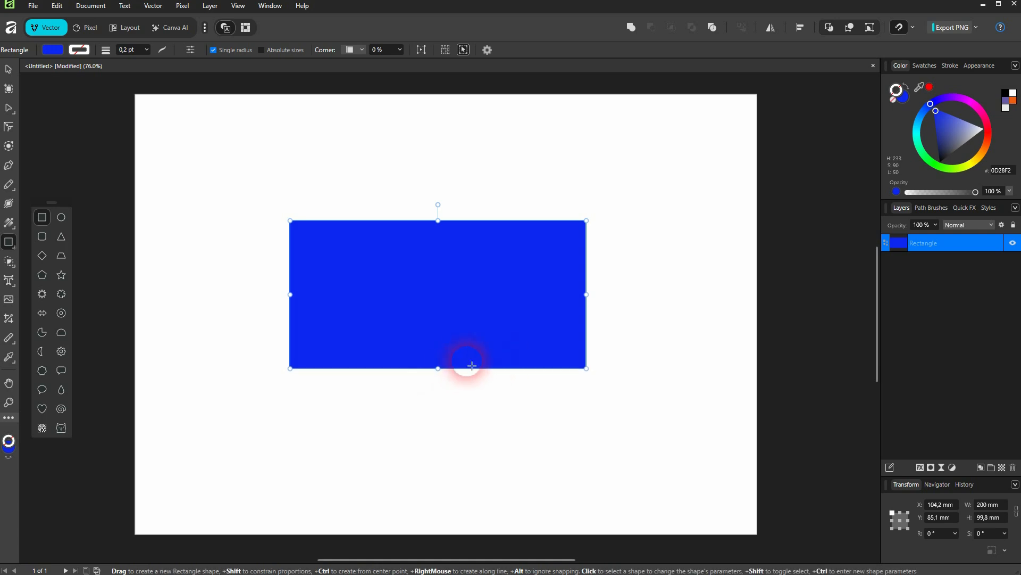
Set the blue rectangle's height to exactly 100 mm.
click(9, 69)
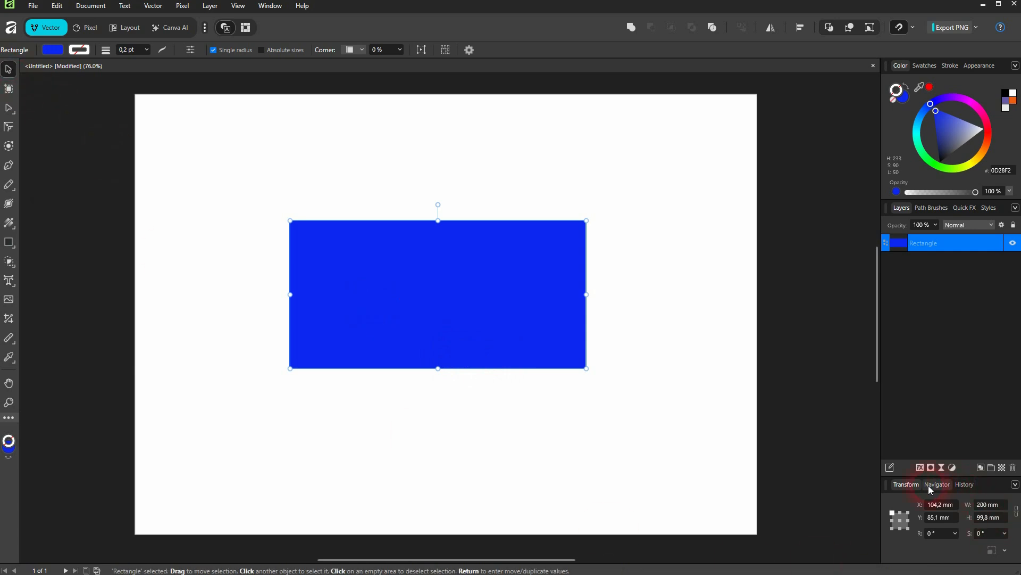
click(1003, 523)
text(100)
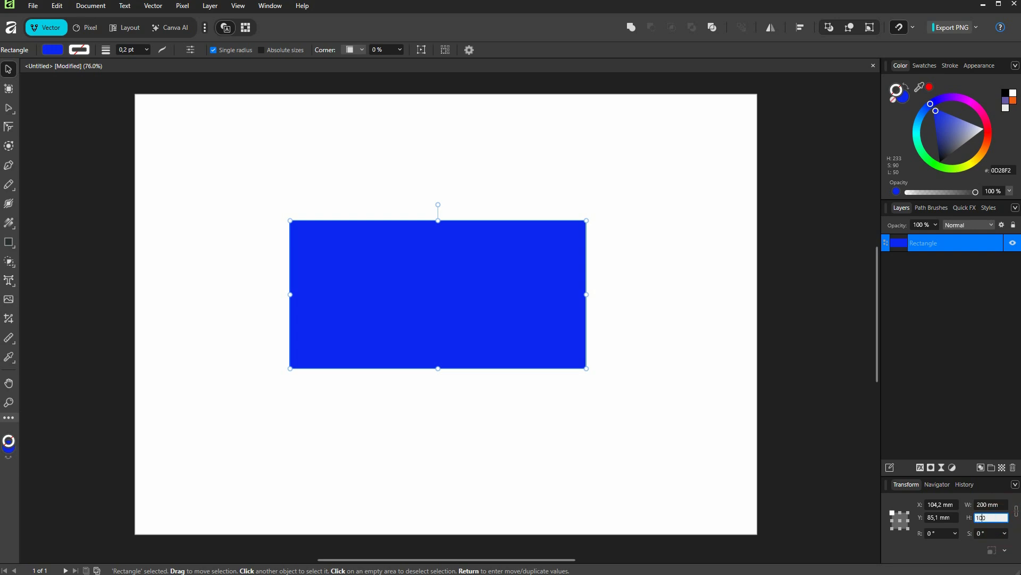
key(Return)
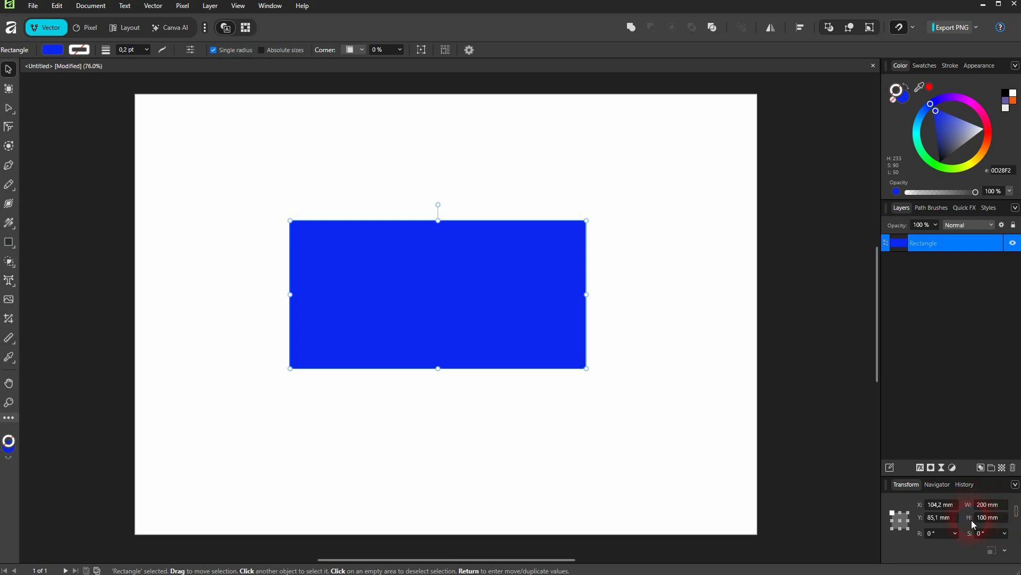
Hide the Transform panel and restore it to the workspace.
click(270, 7)
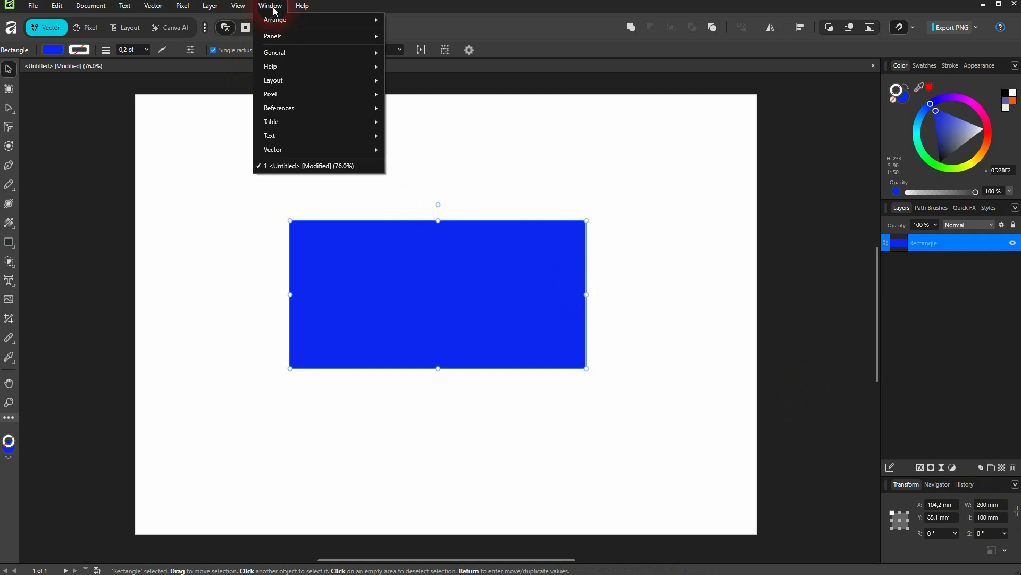
mouse_move(292, 58)
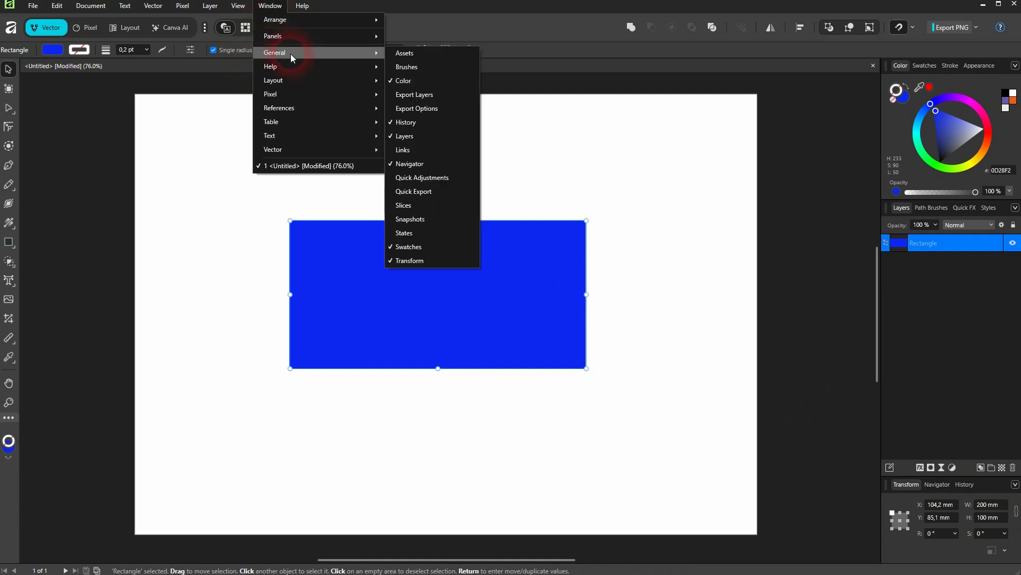
click(445, 260)
click(270, 6)
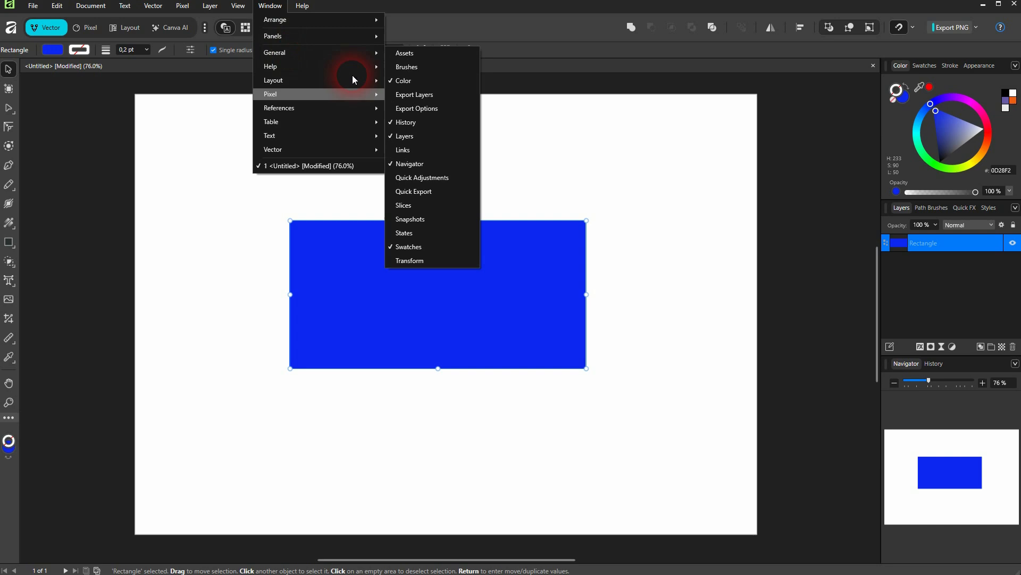
click(428, 260)
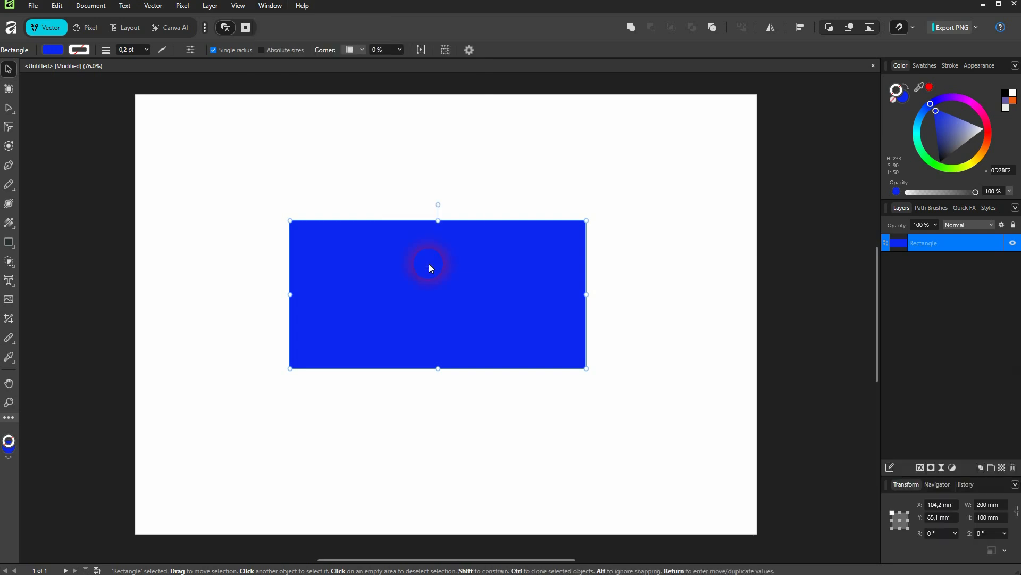
Reselect the blue rectangle and narrow its width to 8.5 mm.
click(725, 445)
click(560, 272)
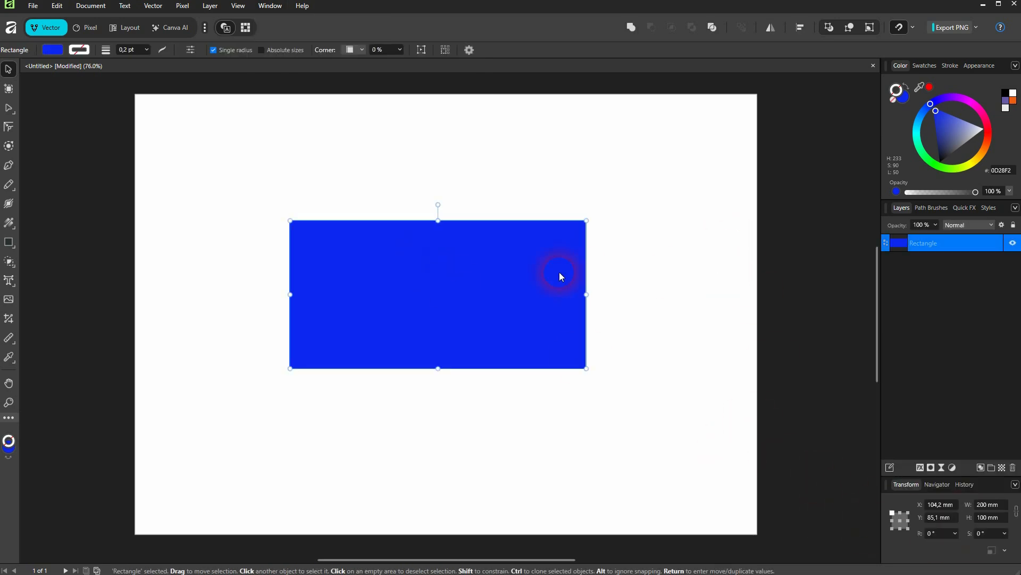
click(1002, 509)
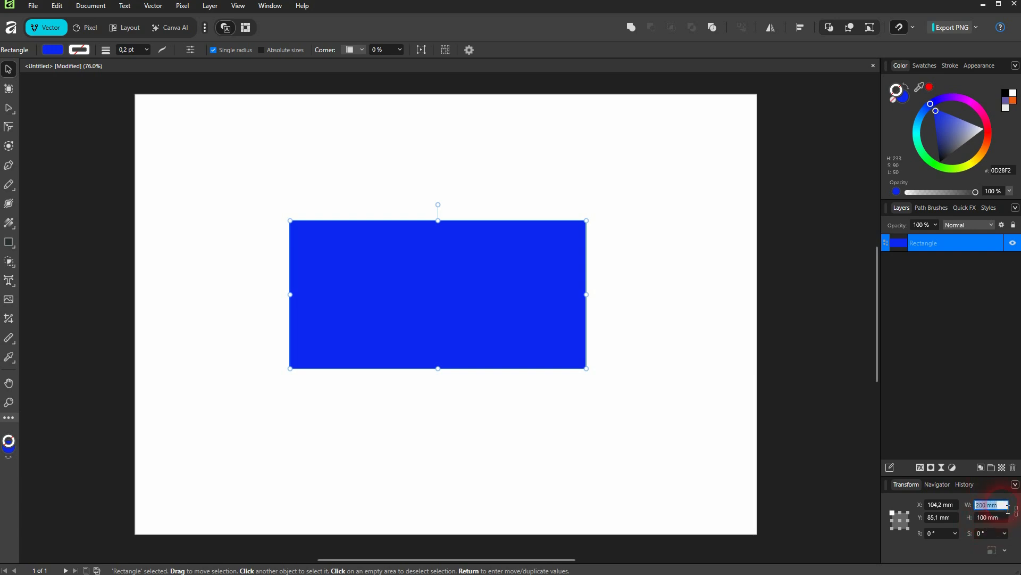
text(10)
key(Return)
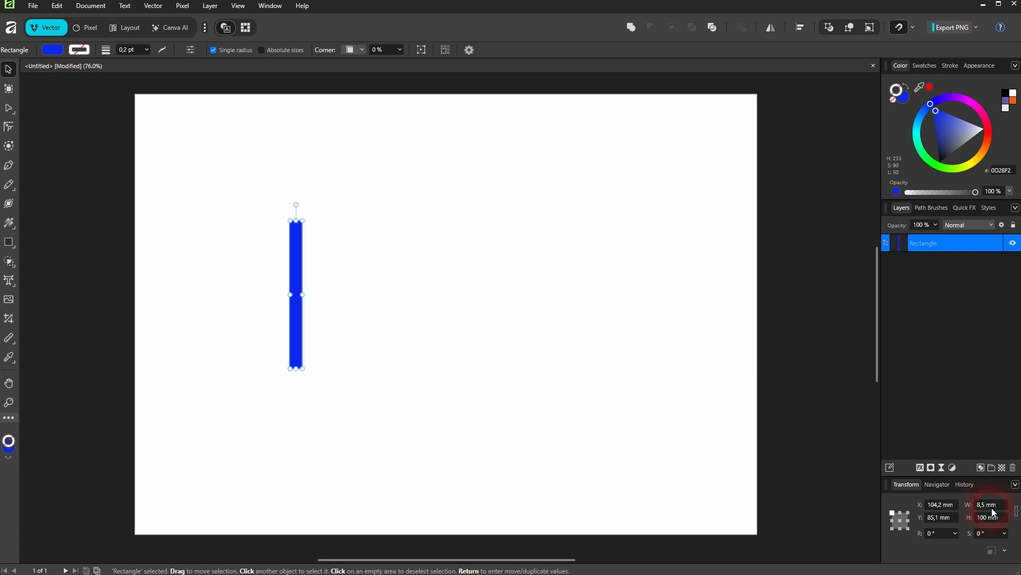
Set the blue rectangle's width to 1000 px, entering the unit explicitly.
click(1007, 509)
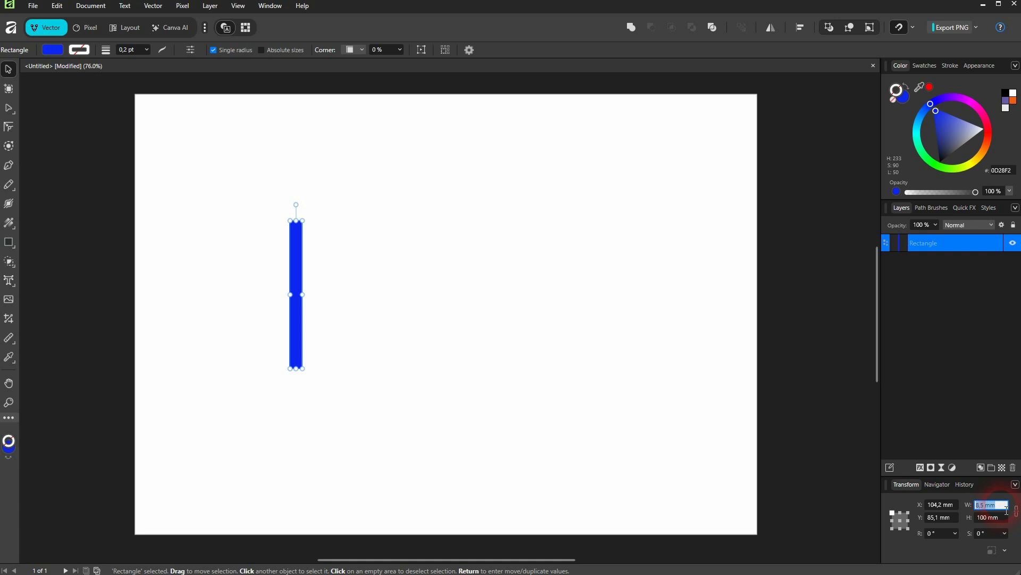
text(1000 px)
key(Return)
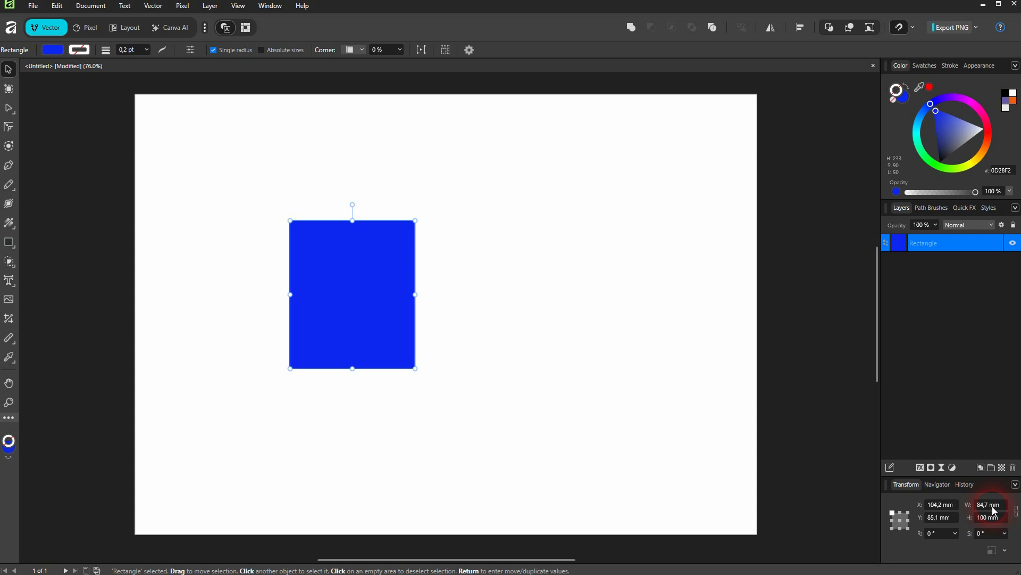
With nothing selected, change the document units to pixels in the document setup.
click(550, 296)
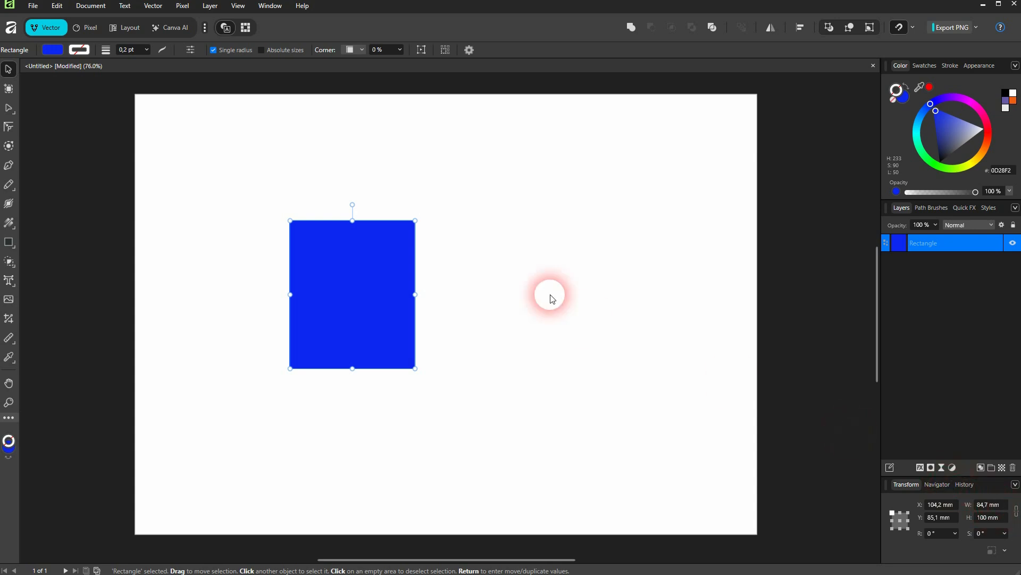
click(461, 253)
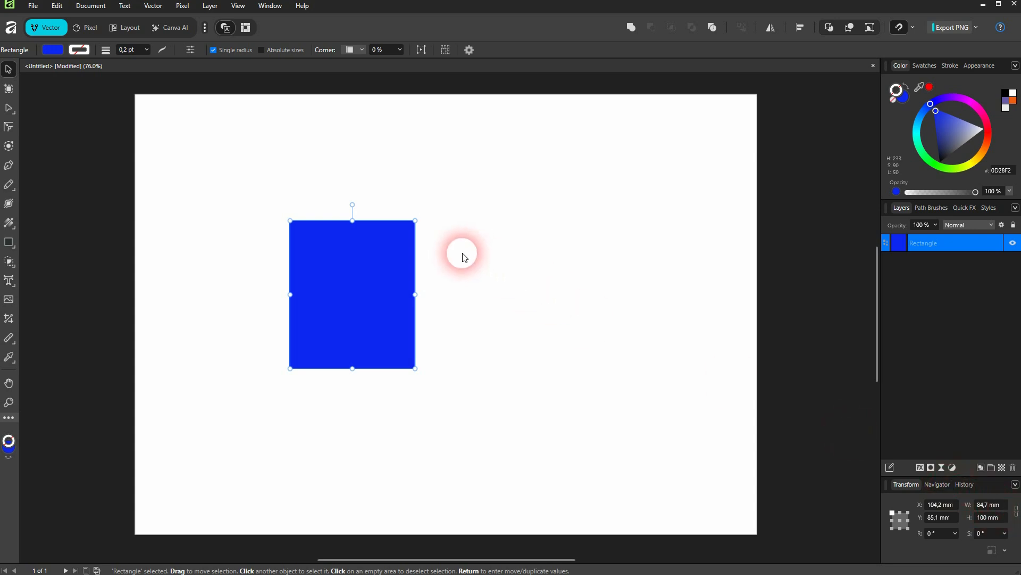
click(374, 261)
click(540, 305)
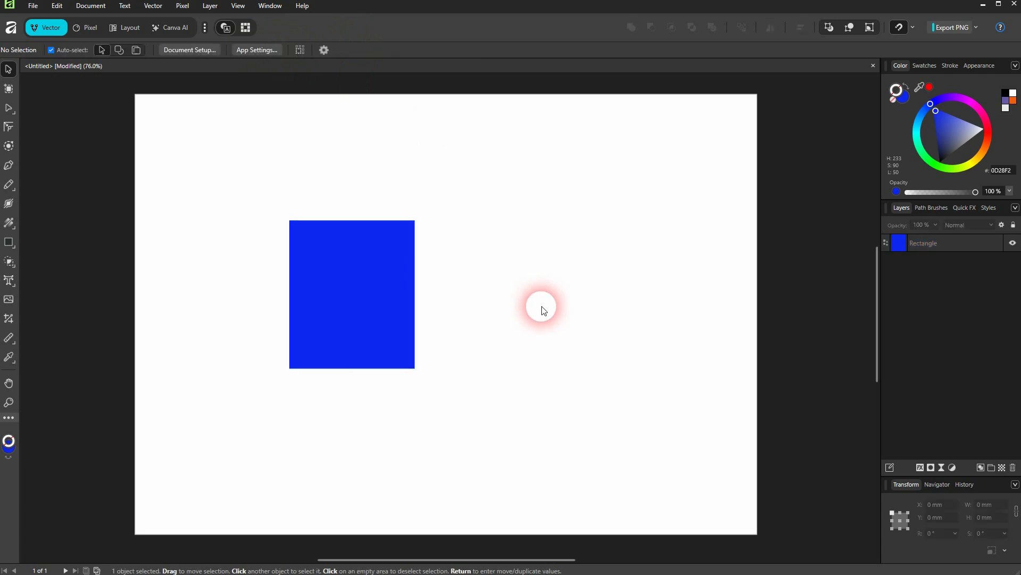
click(201, 50)
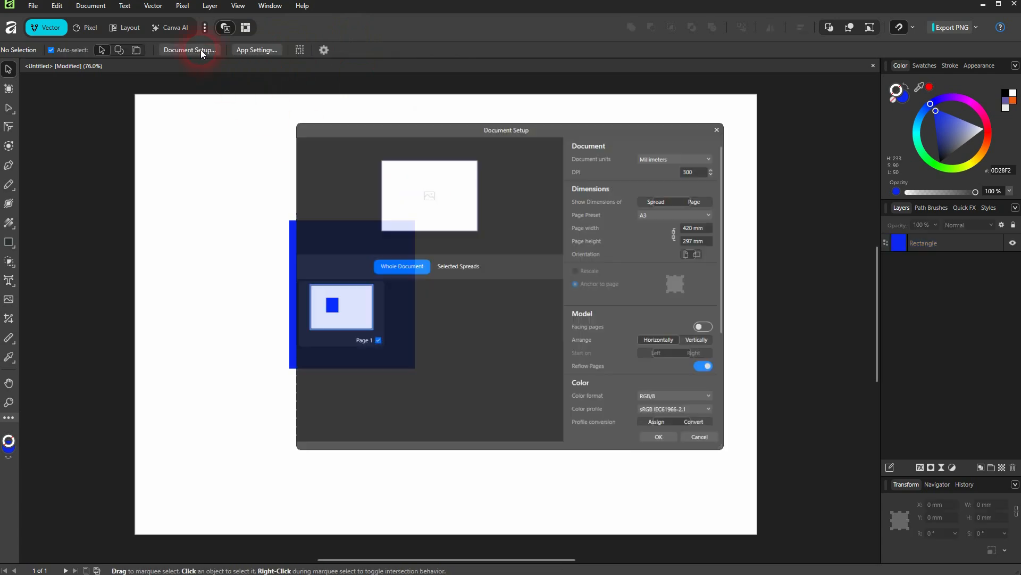
click(707, 153)
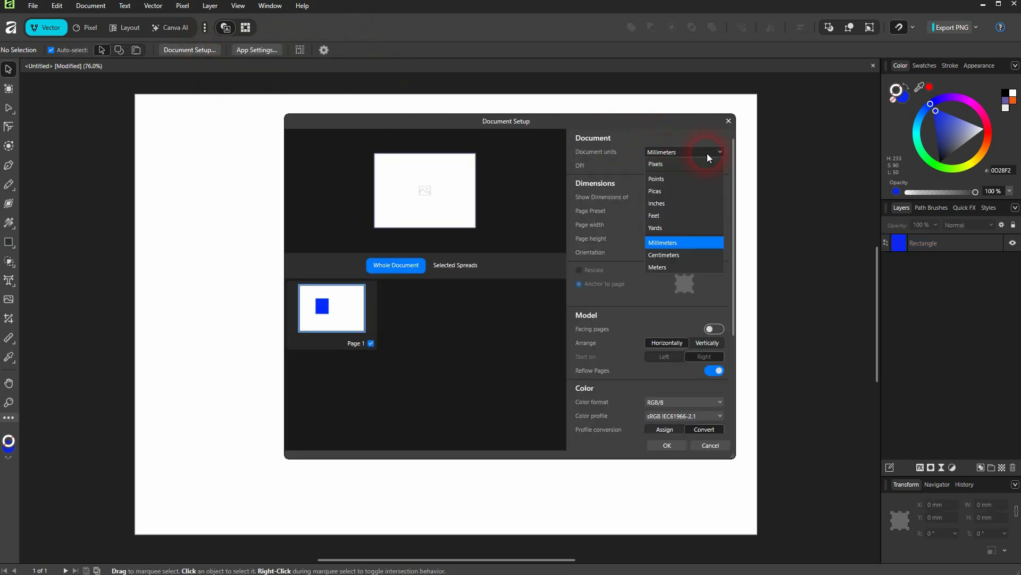
click(706, 165)
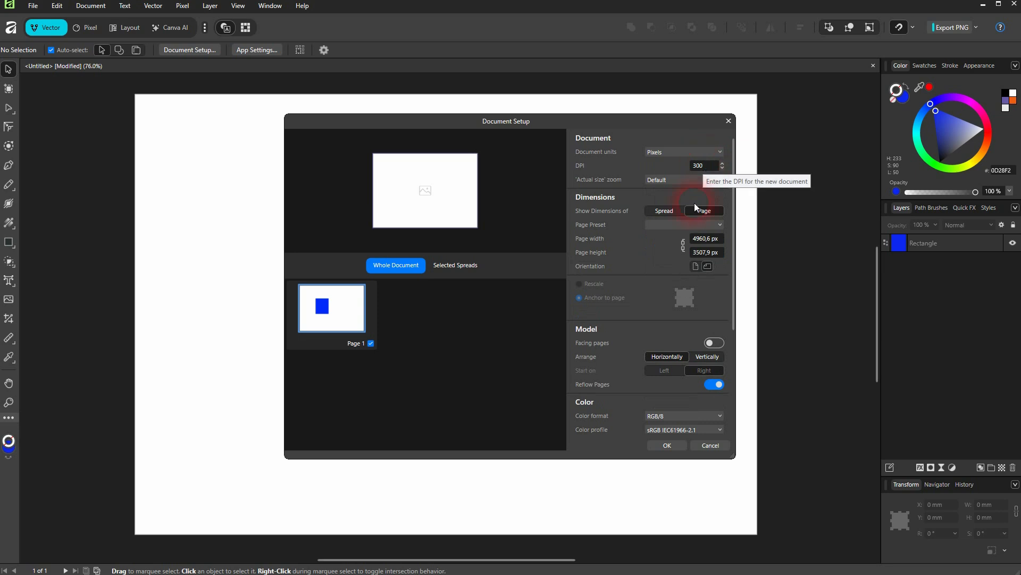
click(664, 445)
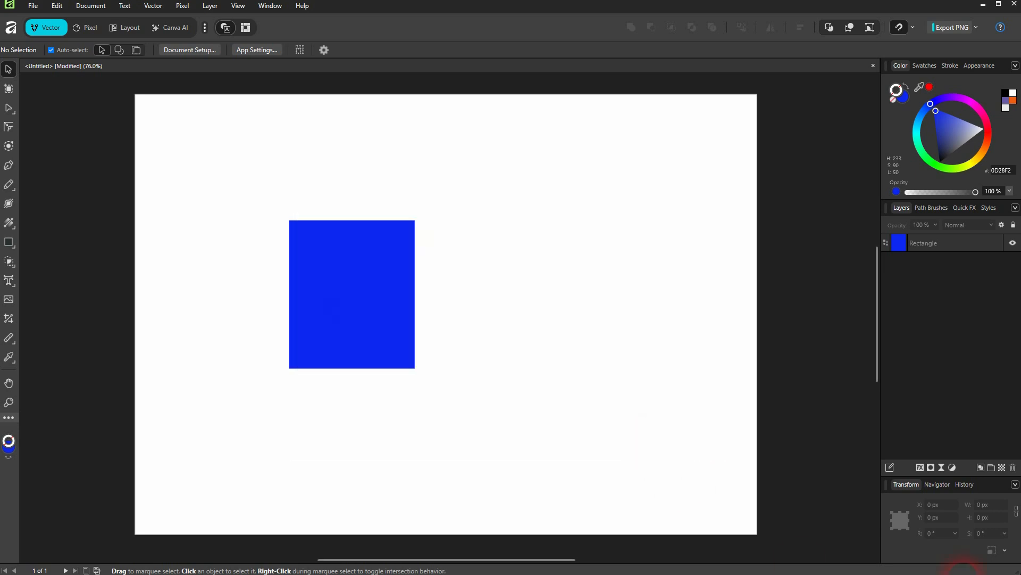
Select the blue rectangle and set its height to 1200 px.
click(423, 340)
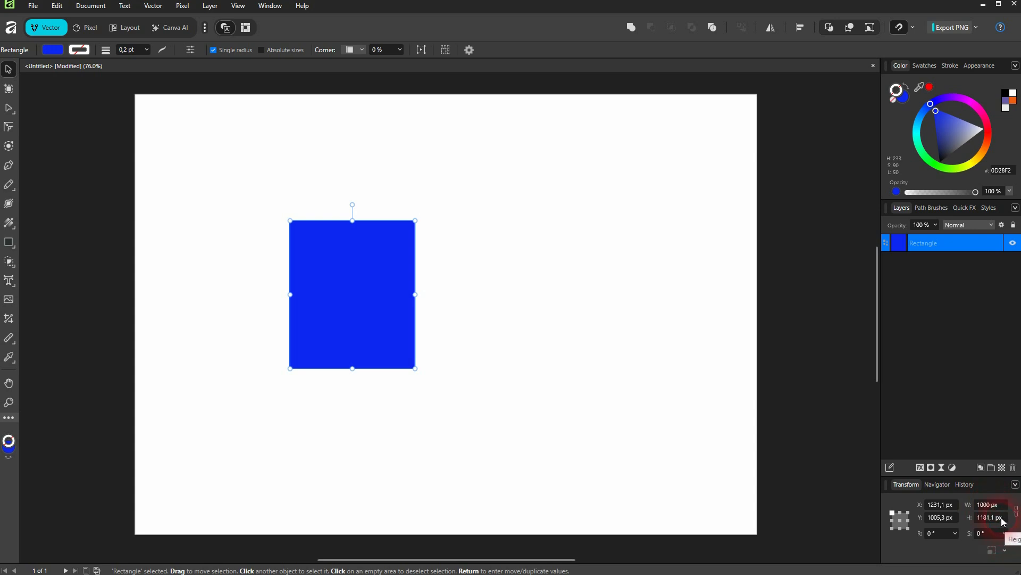
click(985, 521)
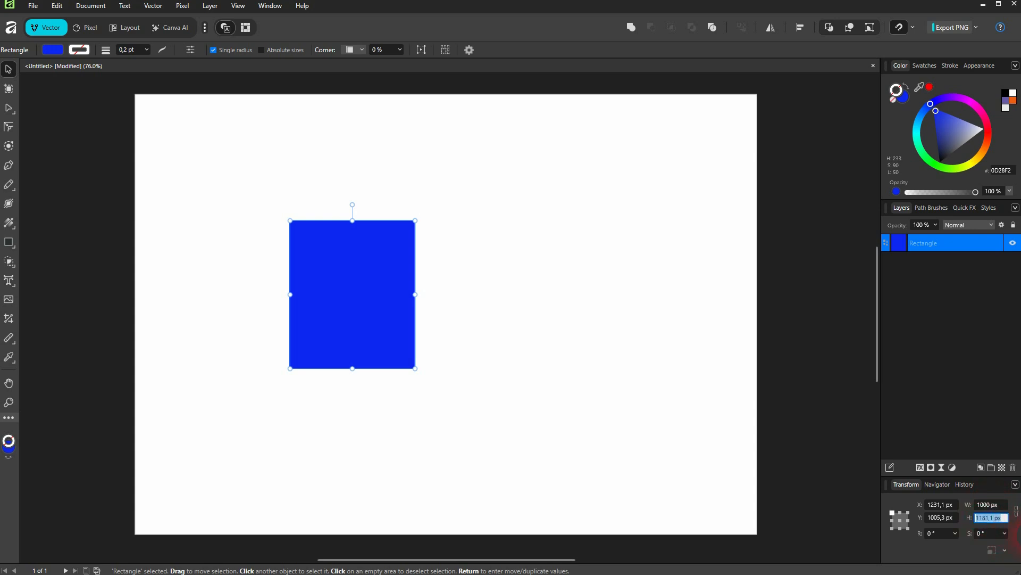
text(1200)
key(Return)
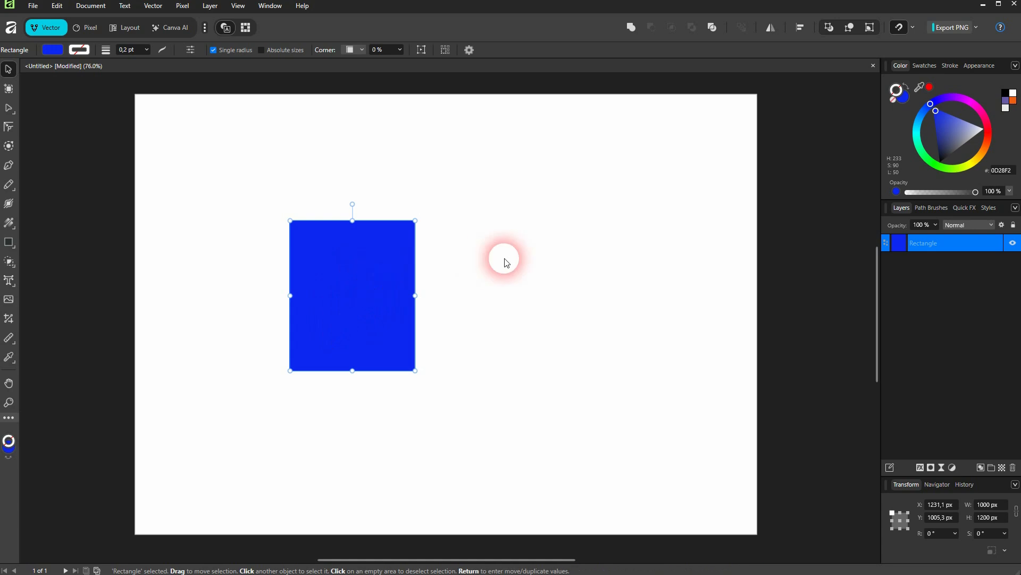
Examine the available document units in the document setup and leave it without making changes.
click(492, 348)
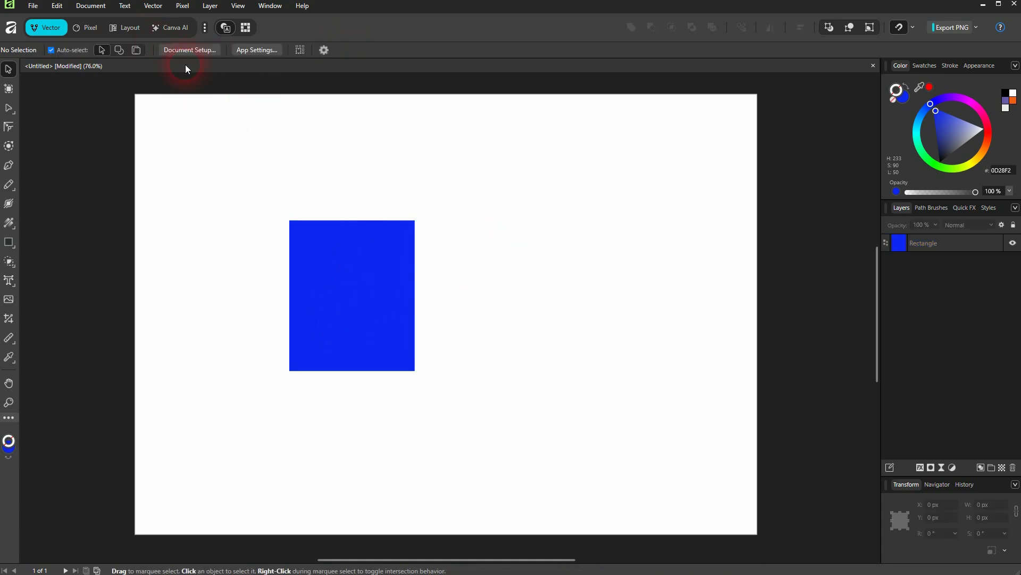
click(187, 50)
click(692, 153)
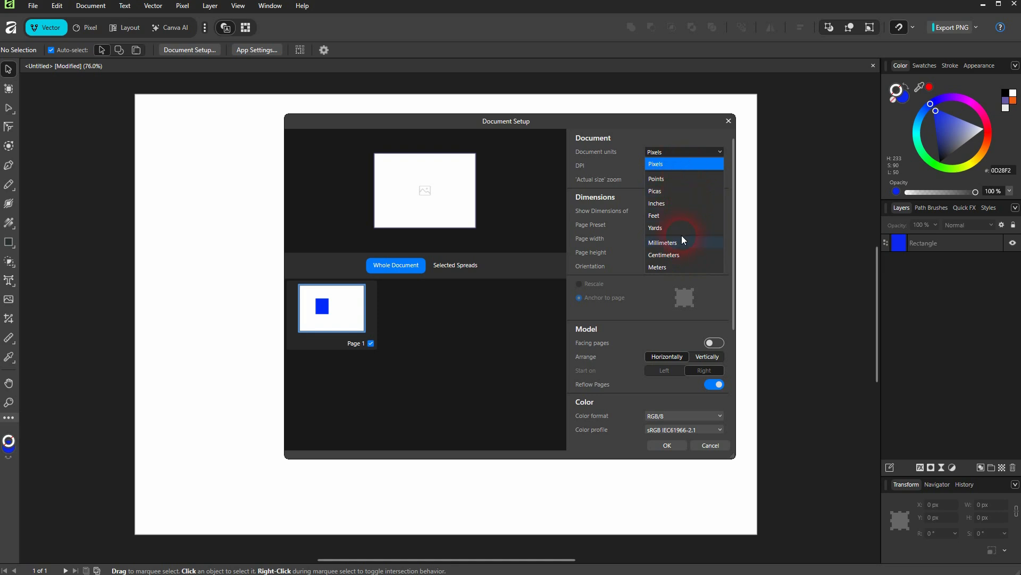
click(729, 121)
click(729, 121)
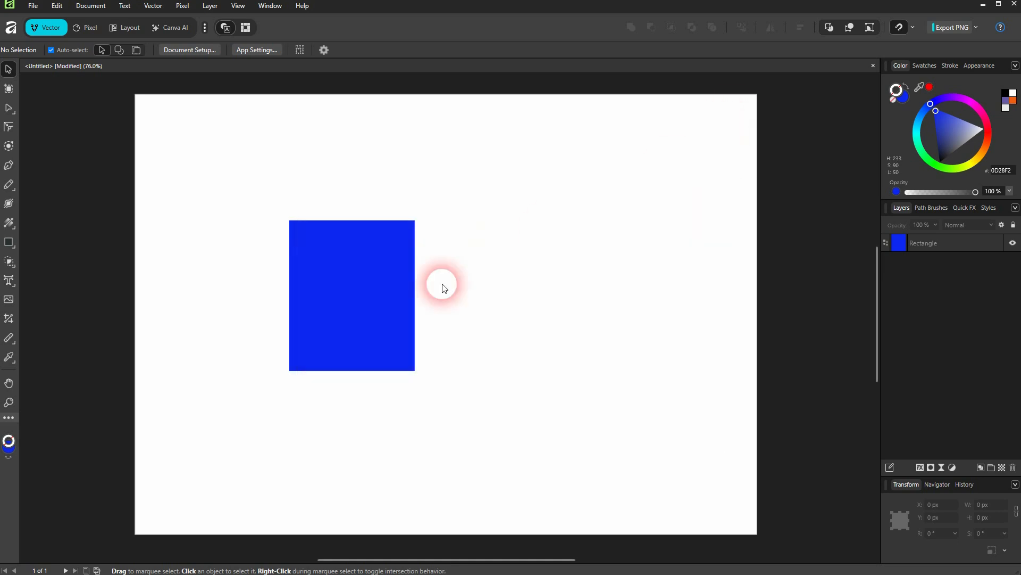
Delete the blue rectangle from the page.
click(387, 309)
key(Delete)
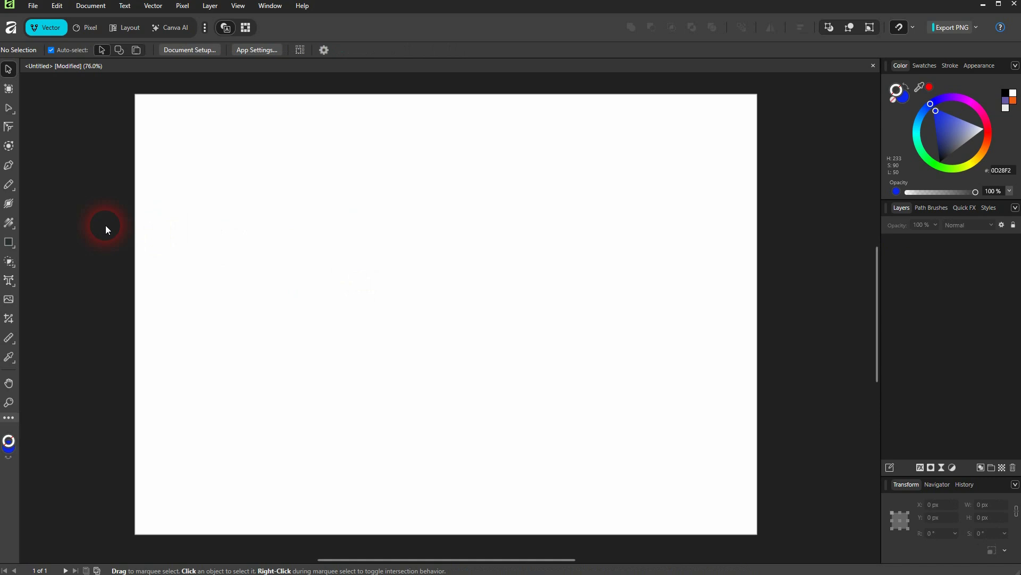
Create a rectangle 750 px wide and 500 px high near the page centre and give it a blue fill.
click(8, 243)
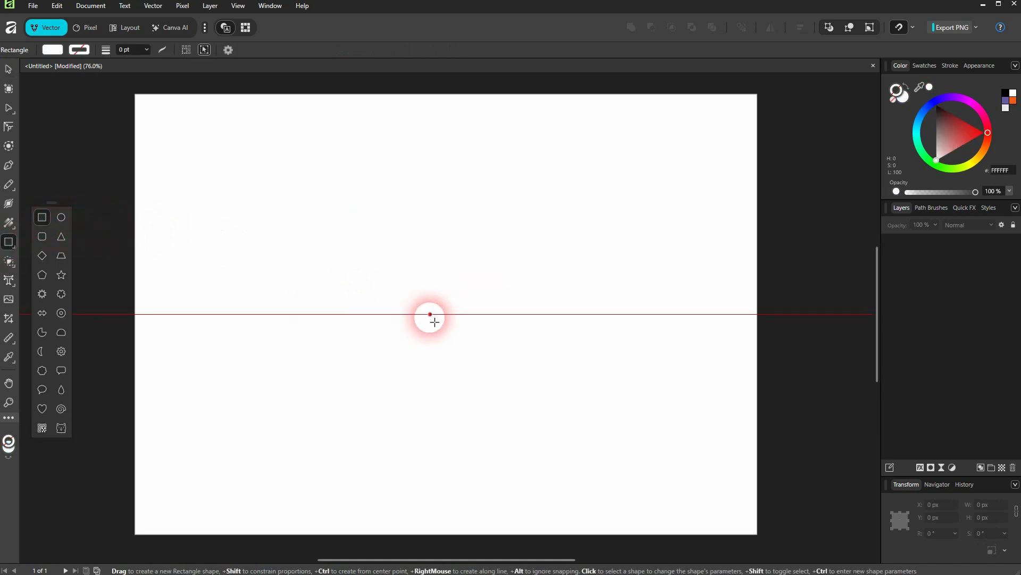
click(430, 315)
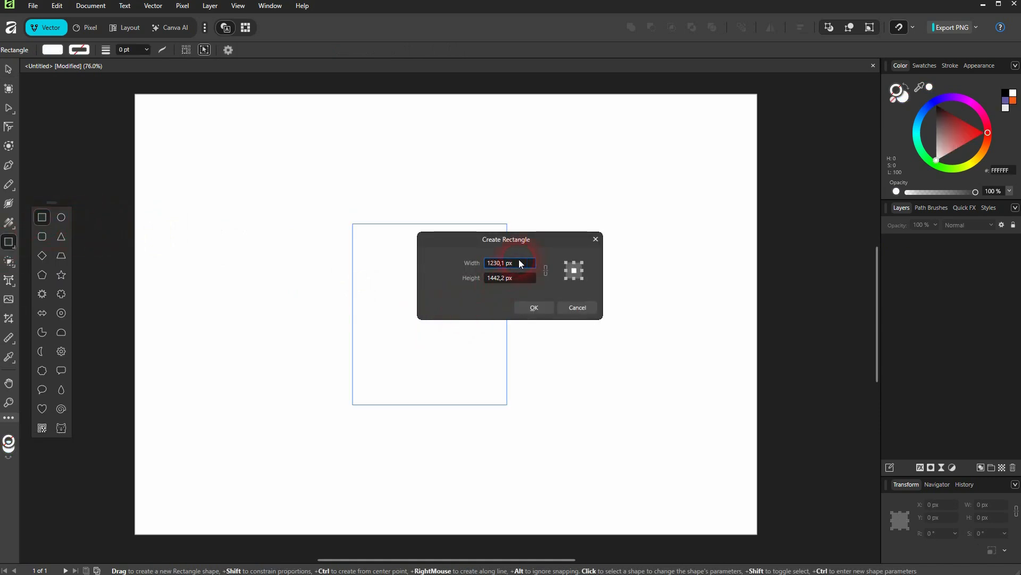
double_click(523, 268)
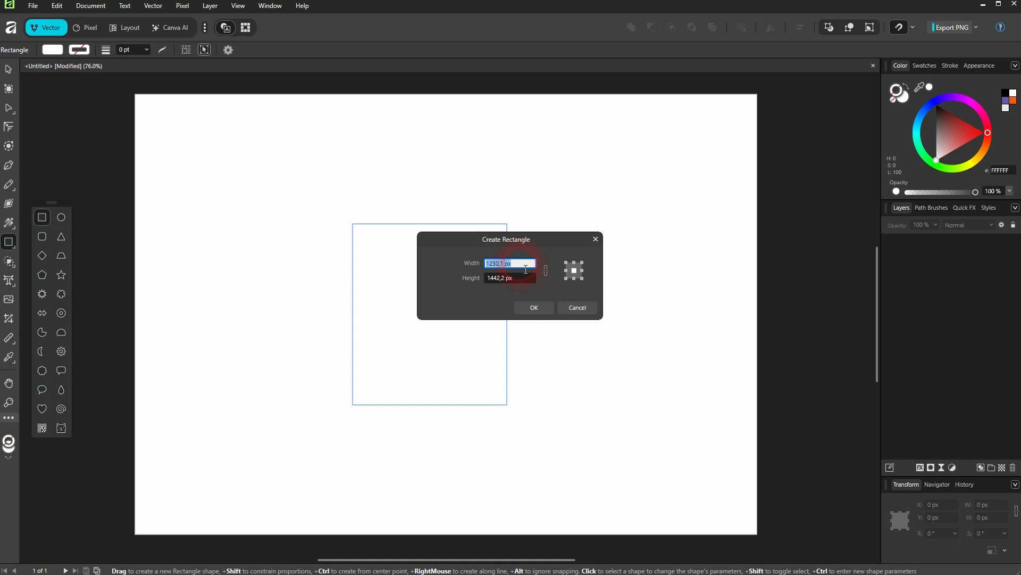
text(750)
key(Tab)
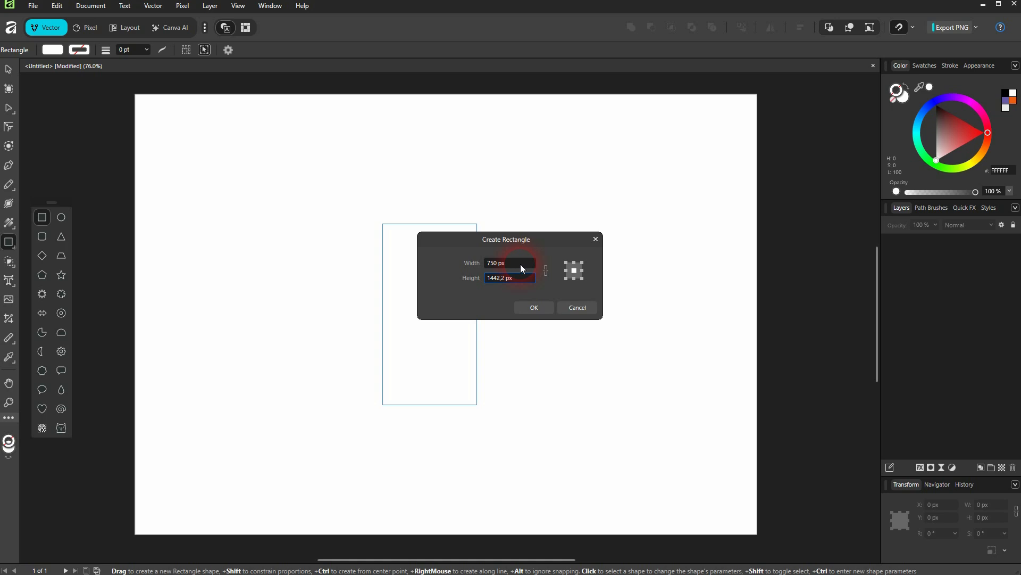
text(500)
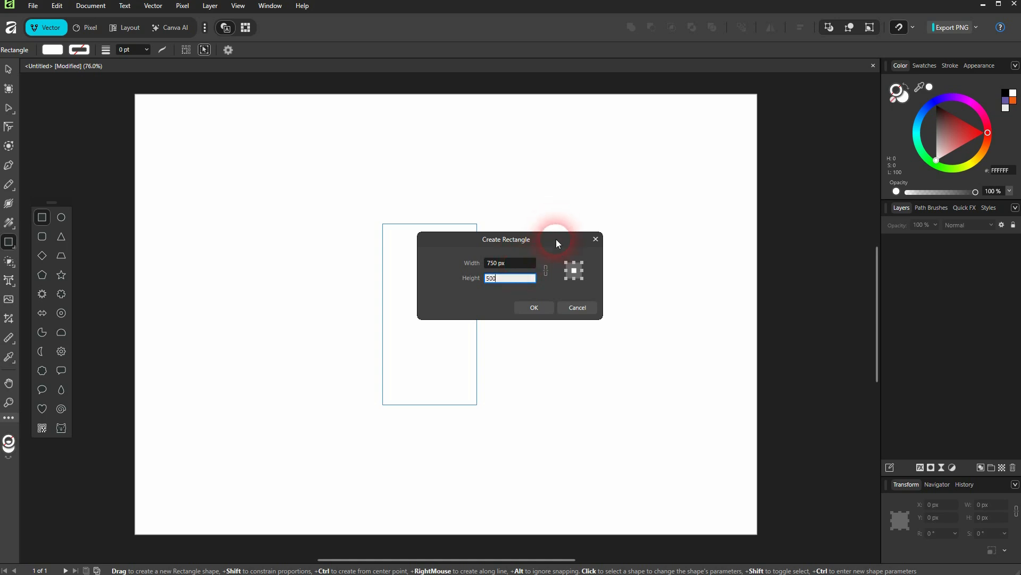
drag(548, 239, 684, 246)
click(670, 313)
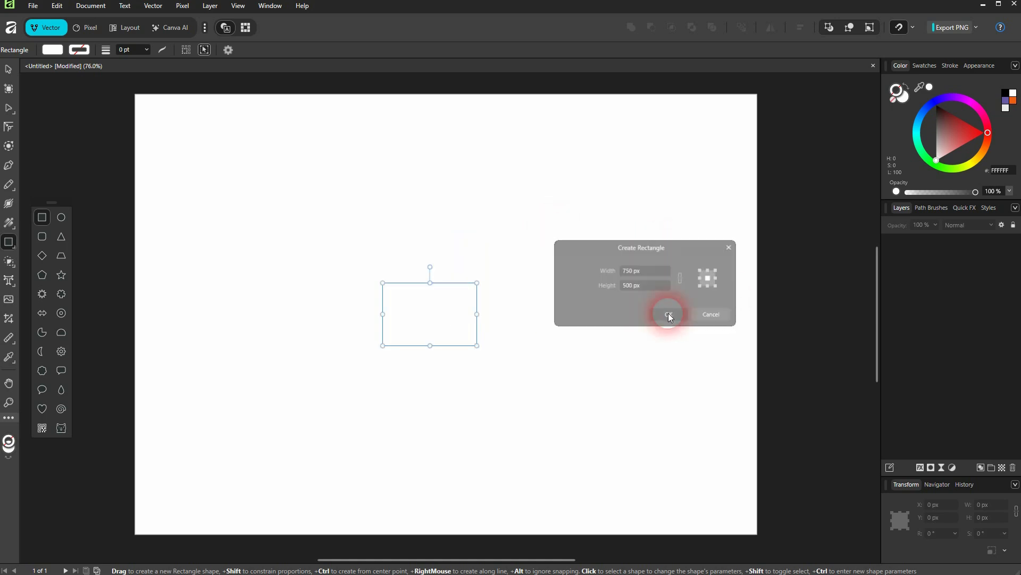
click(51, 53)
click(81, 111)
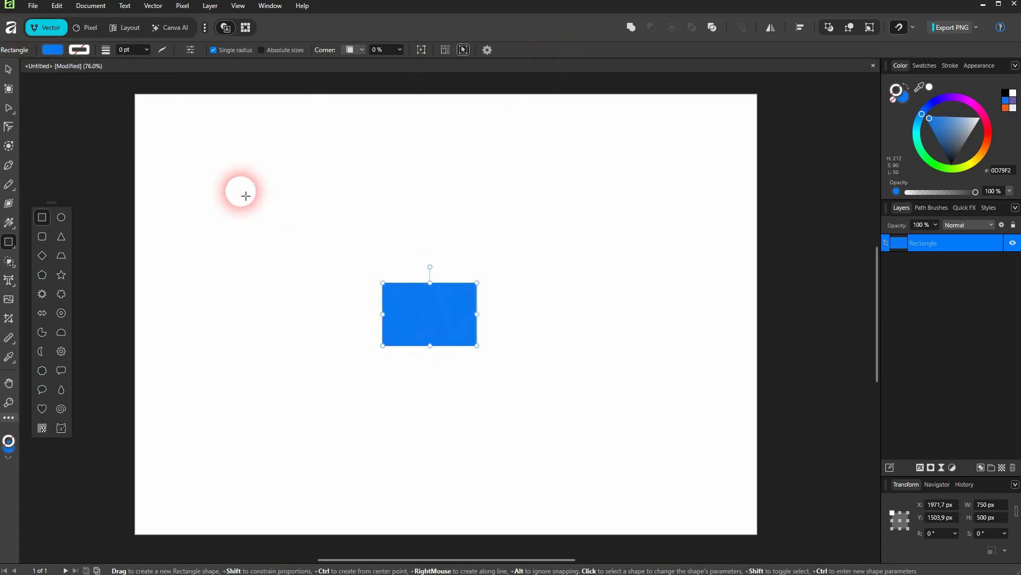
Check the rectangle's width and height in its transform values, and delete it from the page.
click(8, 69)
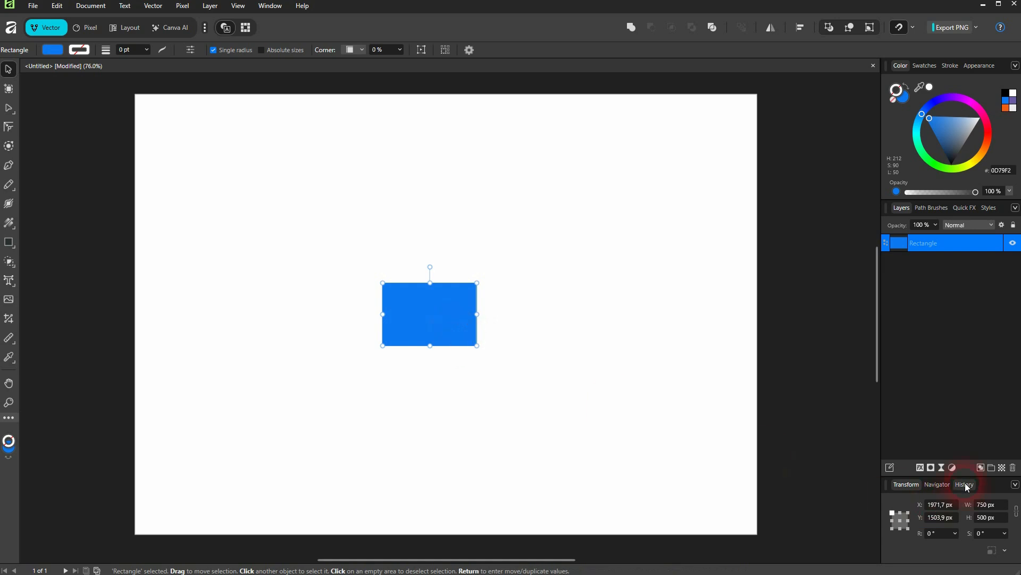
click(978, 507)
click(1000, 518)
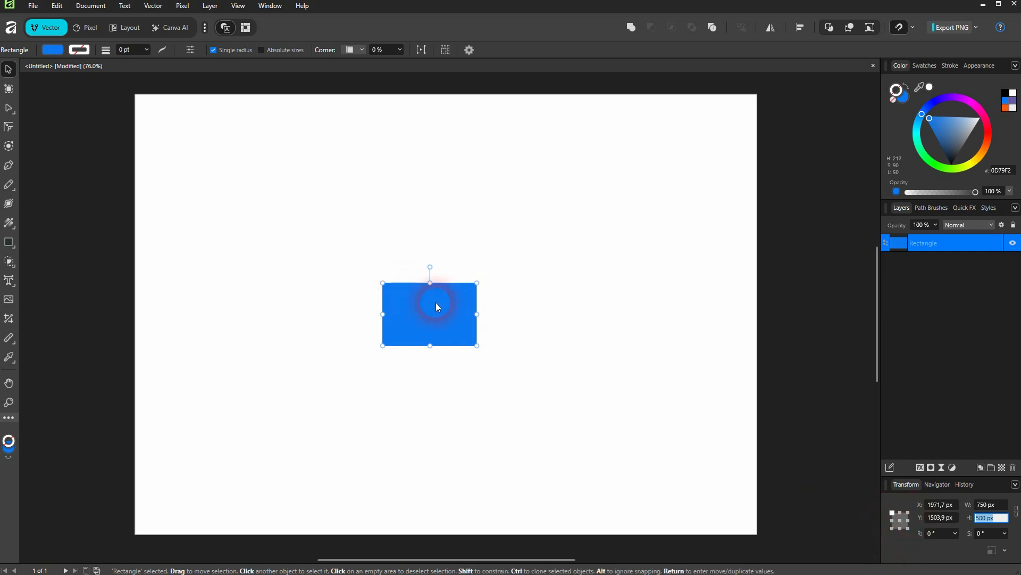
key(BackSpace)
click(451, 322)
key(Delete)
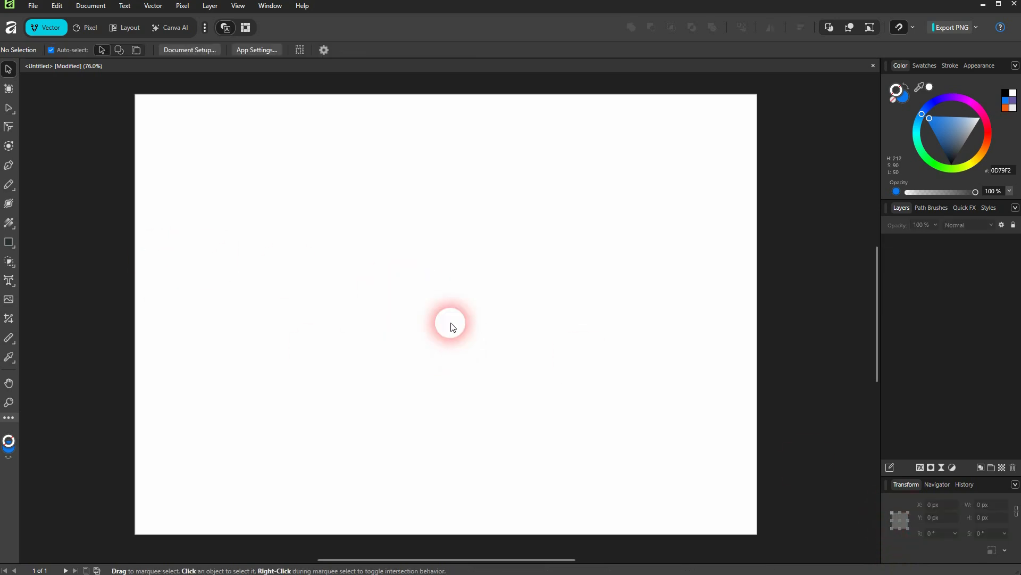
Start a 750 × 500 px rectangle near the page centre and try several edge and corner anchor points, returning to the centre anchor.
click(10, 243)
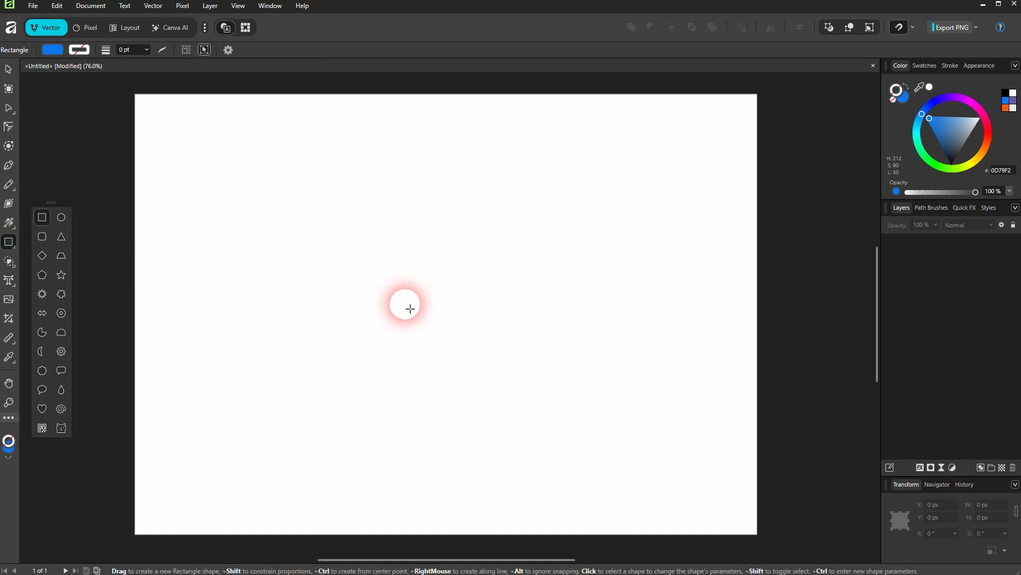
click(406, 302)
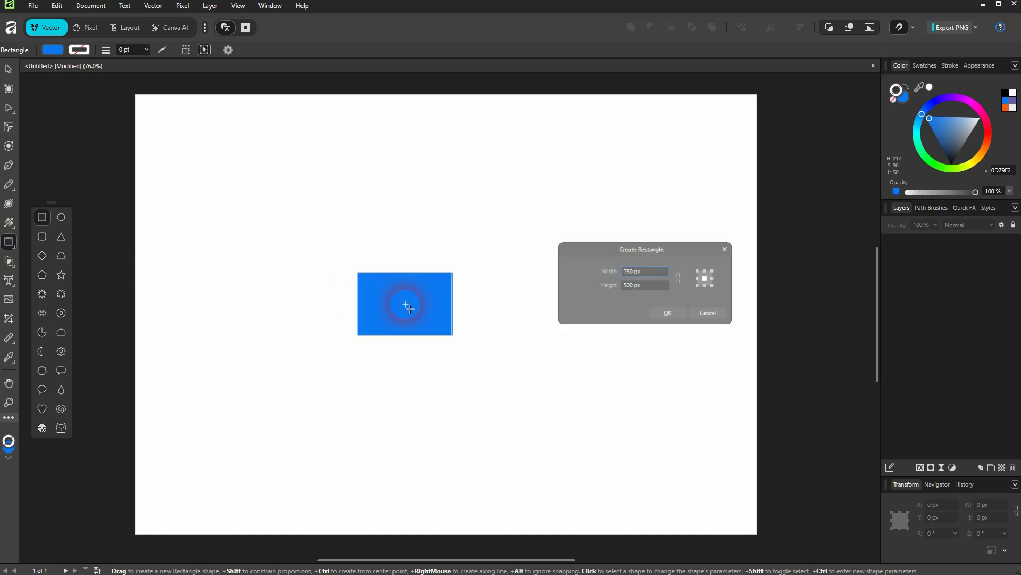
click(700, 278)
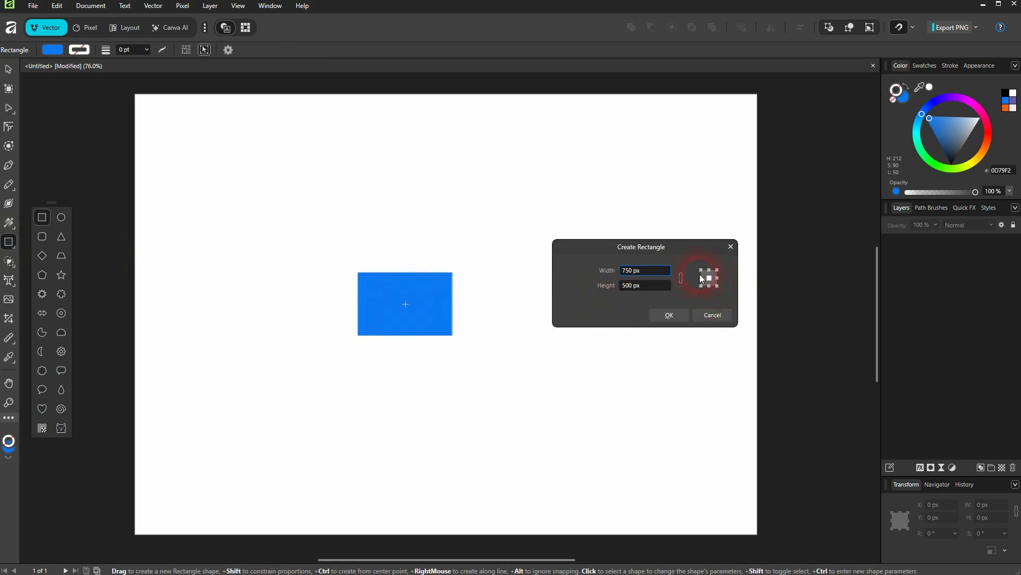
click(701, 270)
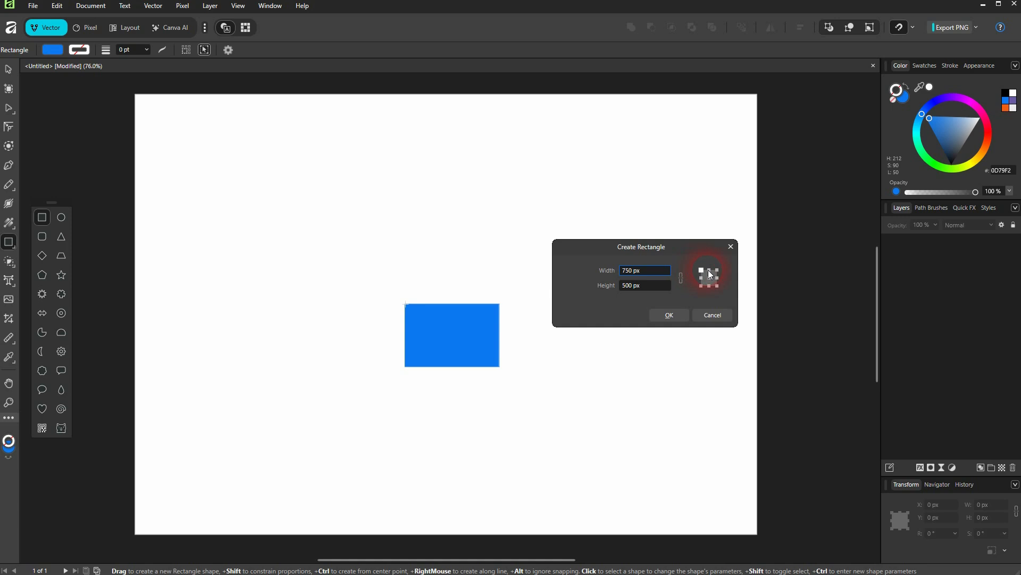
click(709, 270)
click(717, 271)
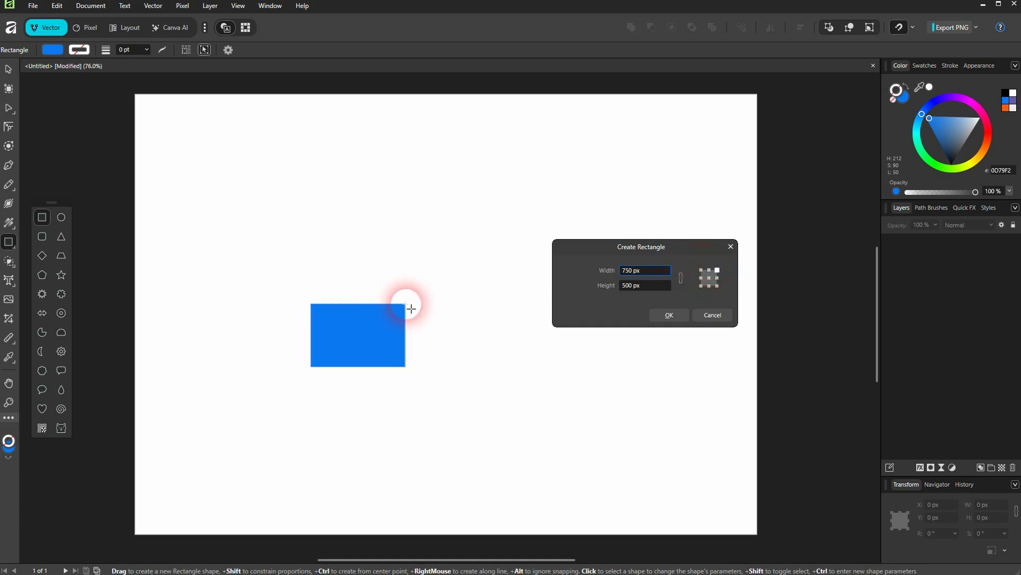
click(700, 281)
click(710, 287)
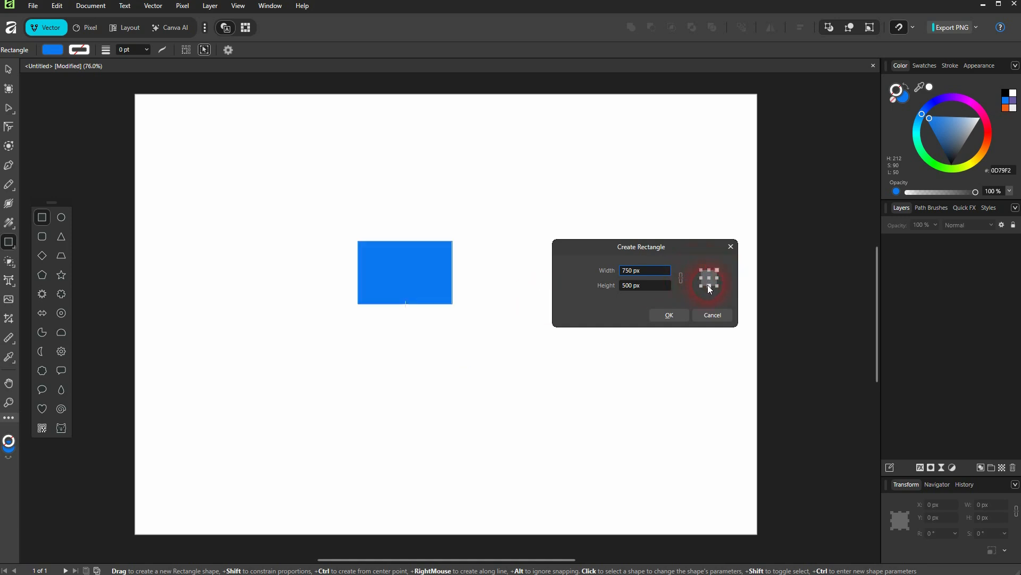
click(709, 278)
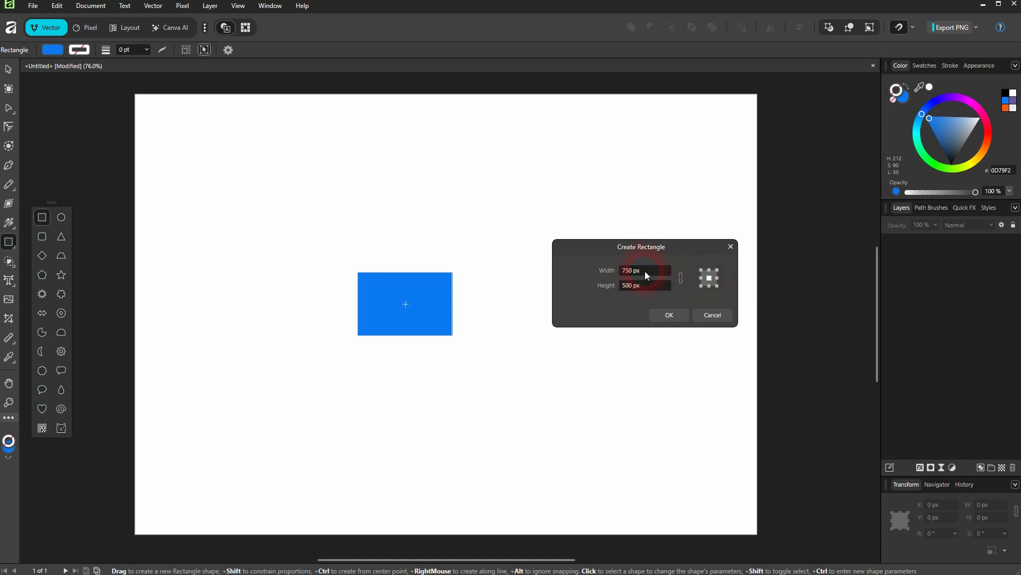
Create the 750 × 500 px rectangle from its centre anchor and undo it.
drag(653, 272, 595, 269)
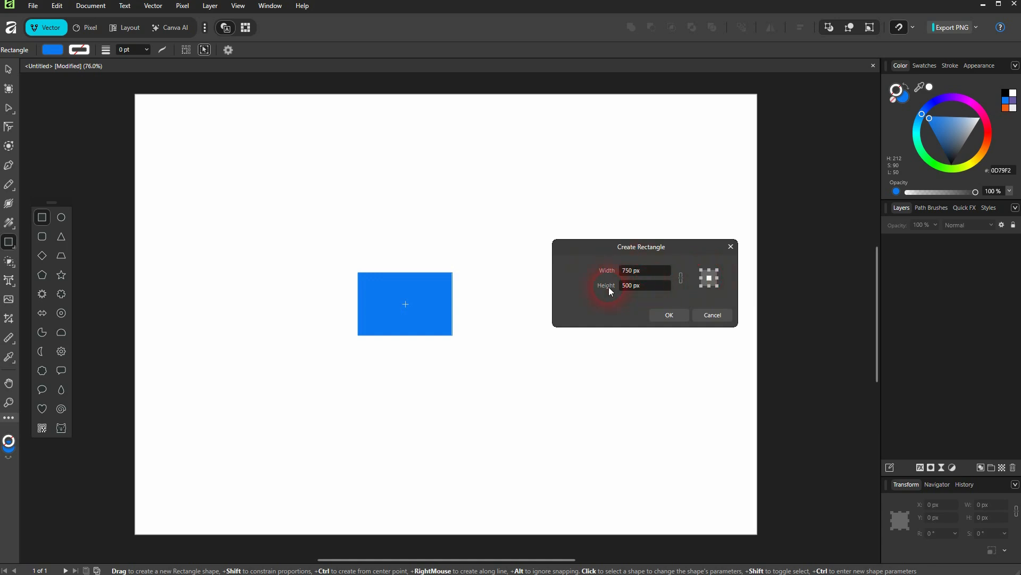
click(676, 318)
key(ctrl+z)
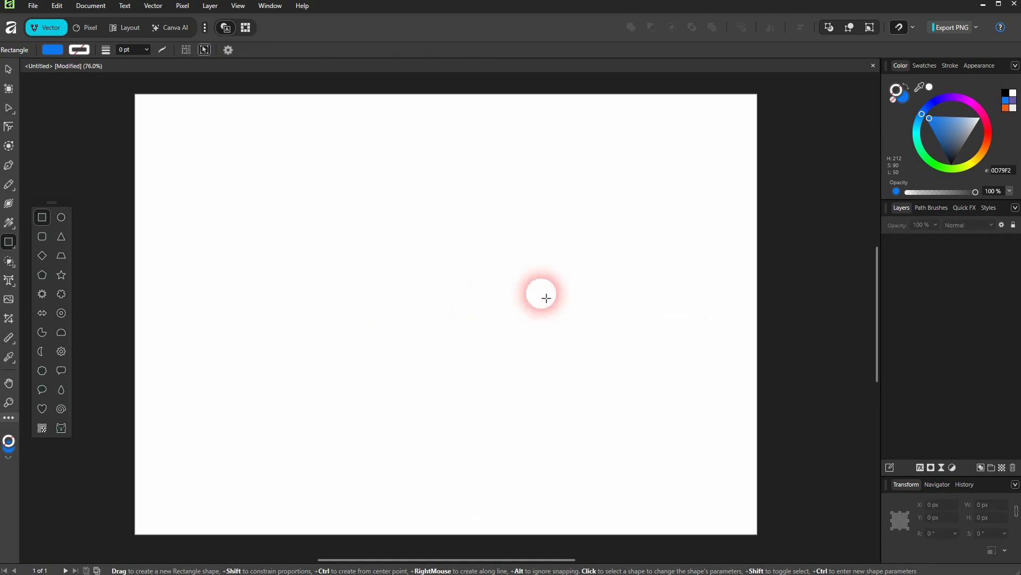
Draw a freehand rectangle about 2380 px wide and 1332 px high across the middle of the page.
drag(348, 254, 647, 420)
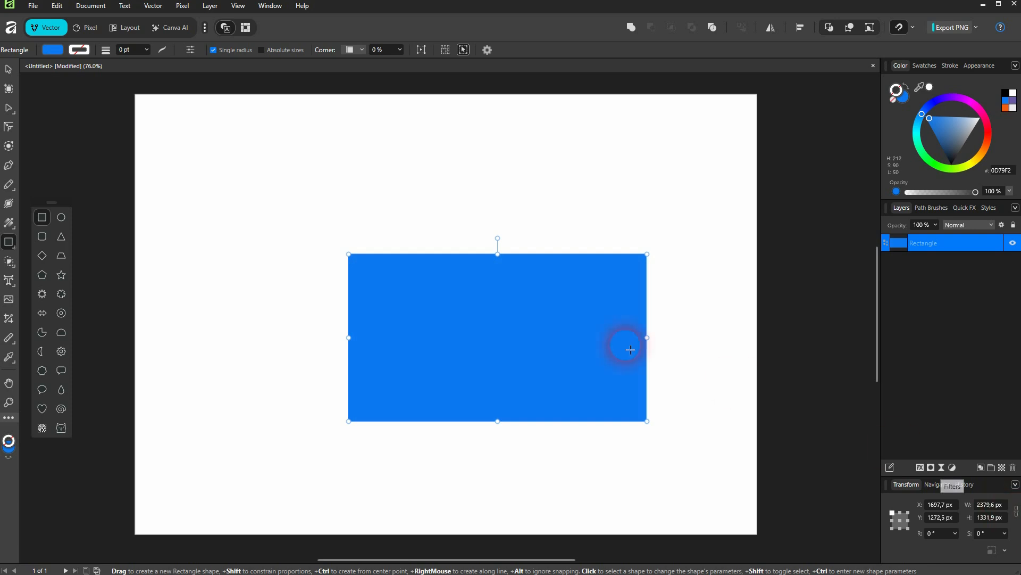
Start a second rectangle near the page's upper-left area with a width of 16 px and a height of 9 px.
ctrl+click(234, 196)
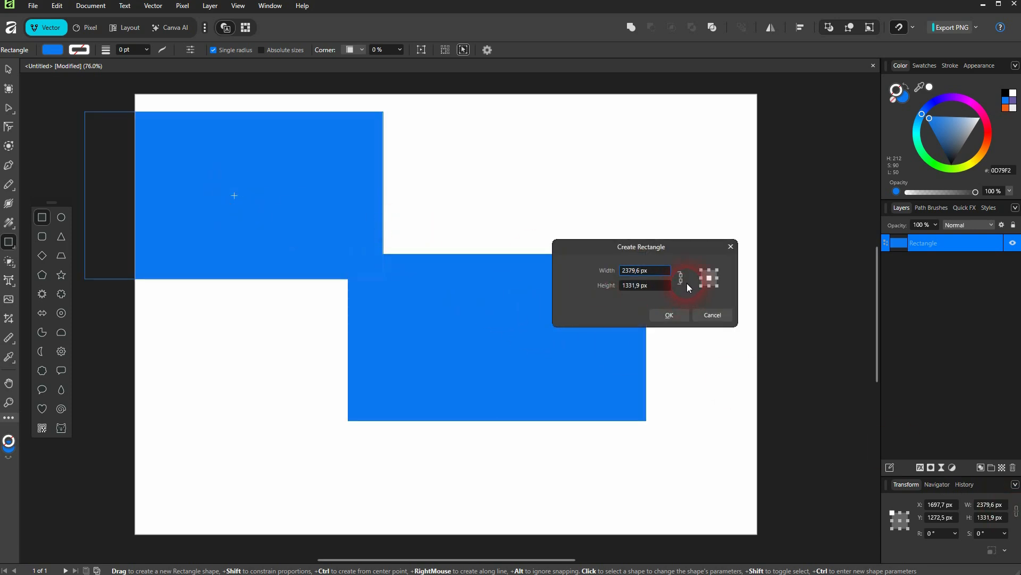
click(654, 271)
triple_click(658, 272)
text(16)
key(Tab)
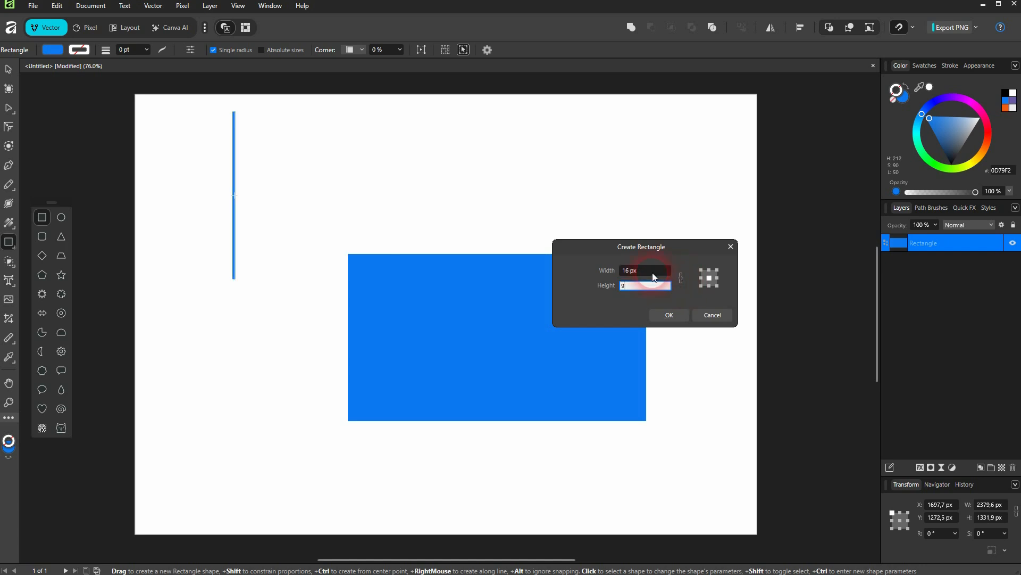
key(Tab)
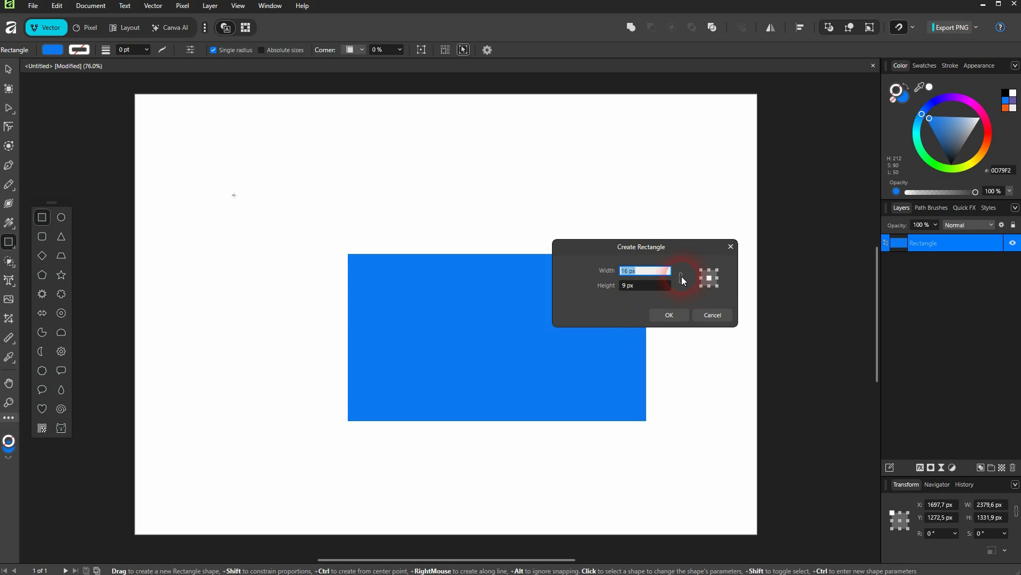
Lock the new rectangle's 16:9 proportions, increase its width to 247 px and create it.
click(681, 277)
scroll(650, 271, up, 1)
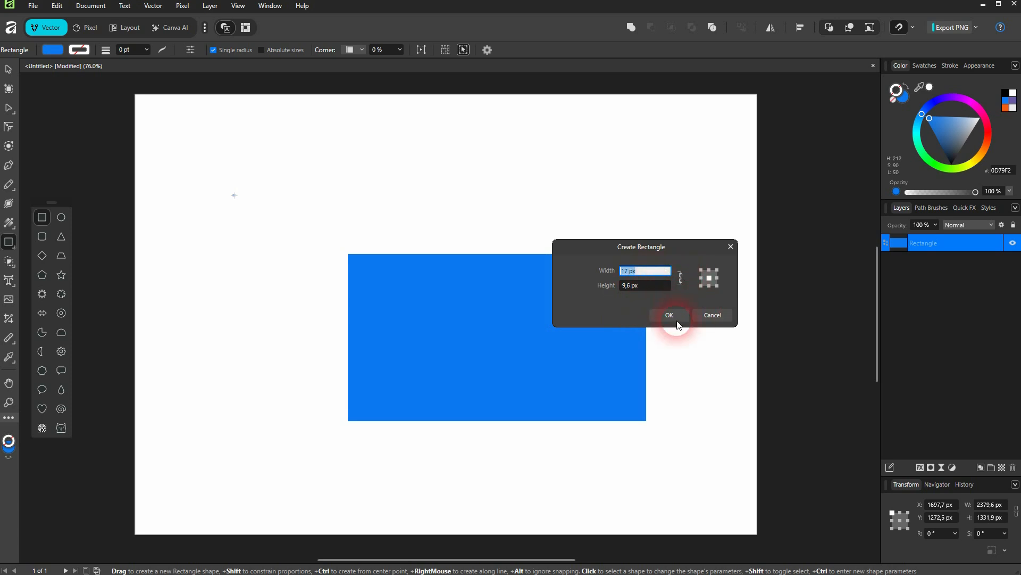
key(Up)
key(Up)
key(Up)
key(Up)
key(Up)
key(Up)
key(Up)
key(Up)
key(Up)
key(Up)
key(Up)
key(Up)
key(Up)
key(Up)
key(Up)
key(Up)
key(Up)
key(Up)
key(Up)
key(Up)
key(Up)
key(Up)
key(Up)
key(Up)
key(Up)
key(Up)
key(Up)
key(Up)
key(Up)
key(Up)
key(Up)
key(Up)
key(Up)
key(Up)
key(Up)
key(Up)
key(Up)
key(Up)
key(Up)
key(Up)
key(Up)
key(Up)
key(Up)
key(Up)
key(Up)
key(Up)
key(Up)
key(Up)
key(Up)
key(Up)
key(Up)
key(Up)
key(Up)
key(Up)
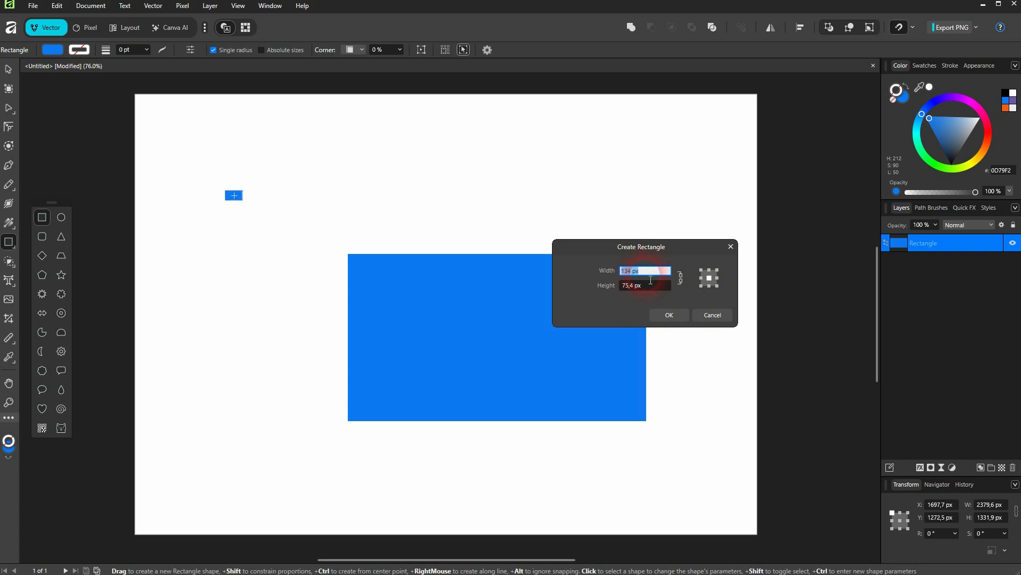
key(Up)
key(Up)
key(Up)
key(Up)
key(Up)
key(Up)
key(Up)
key(Up)
key(Up)
key(Up)
key(Up)
key(Up)
key(Up)
key(Up)
key(Up)
key(Up)
key(Up)
key(Up)
key(Up)
key(Up)
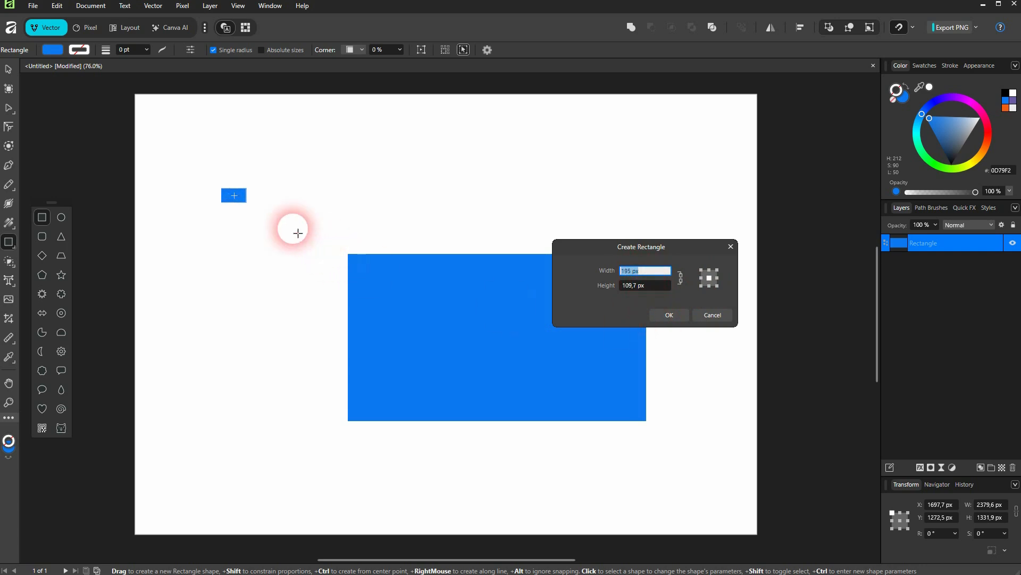
key(Up)
key(Up)
key(Up)
key(Up)
key(Up)
key(Up)
key(Up)
key(Up)
key(Up)
key(Up)
key(Up)
key(Up)
key(Up)
key(Up)
key(Up)
key(Up)
key(Up)
key(Up)
key(Up)
key(Up)
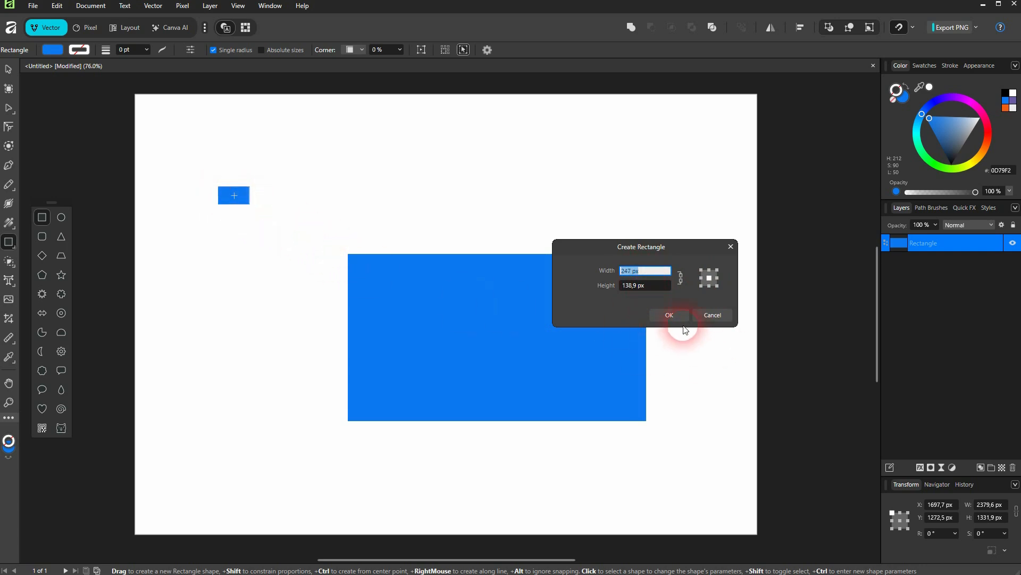
click(670, 315)
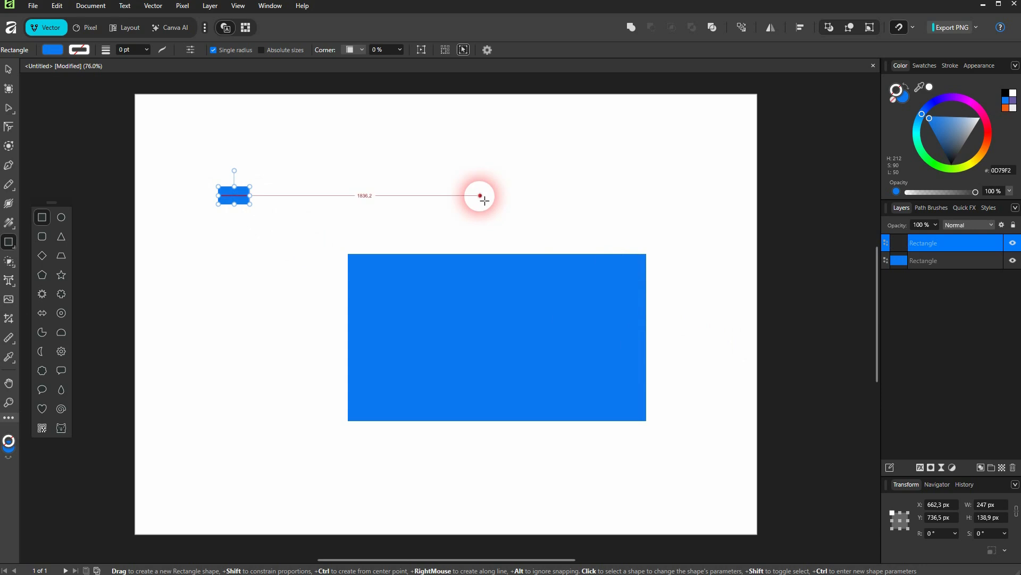
Create a third rectangle level with the small one, with proportions unlocked, widening it to 392 px while keeping the 138,9 px height.
click(478, 195)
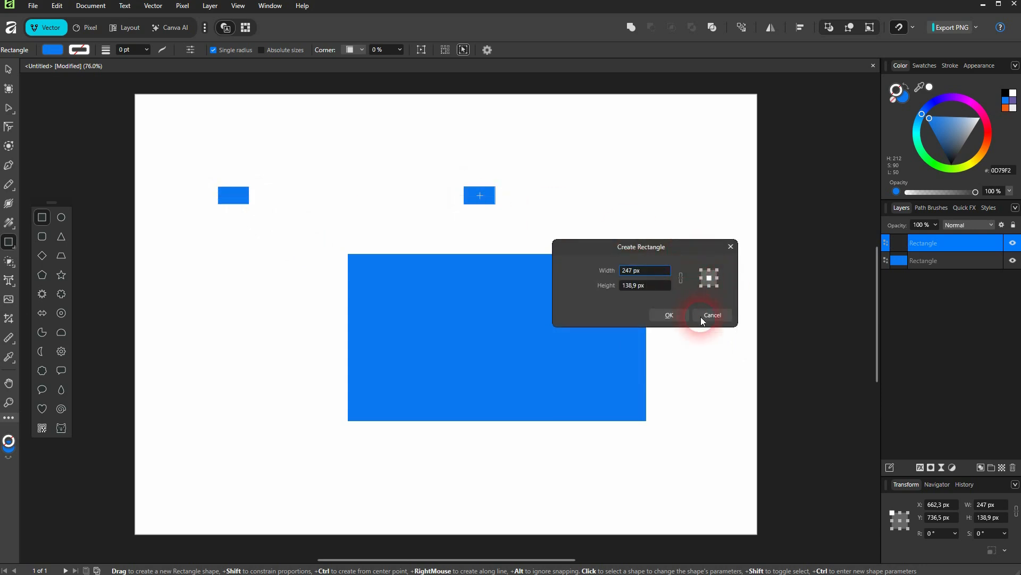
click(650, 272)
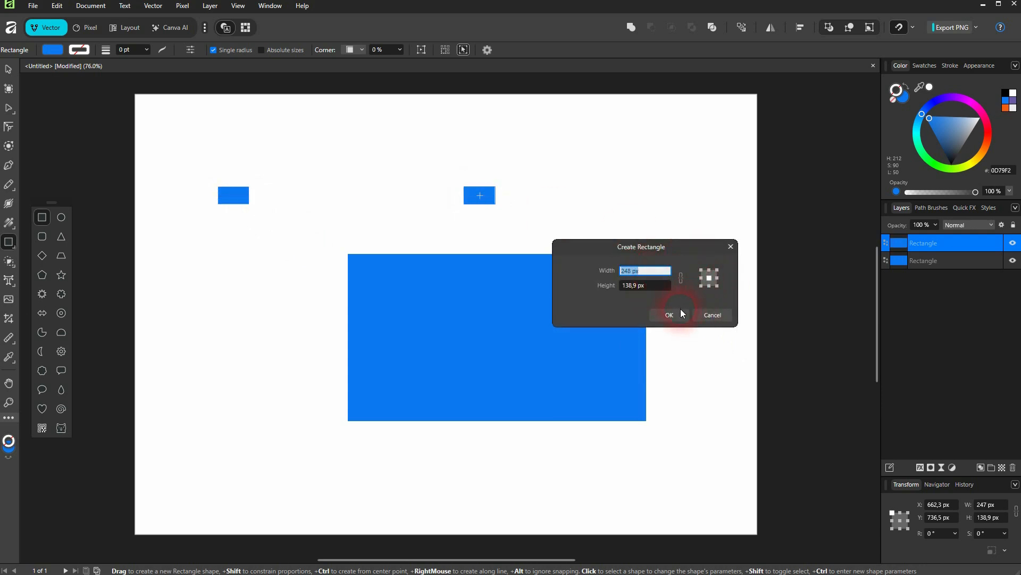
text(323)
key(Return)
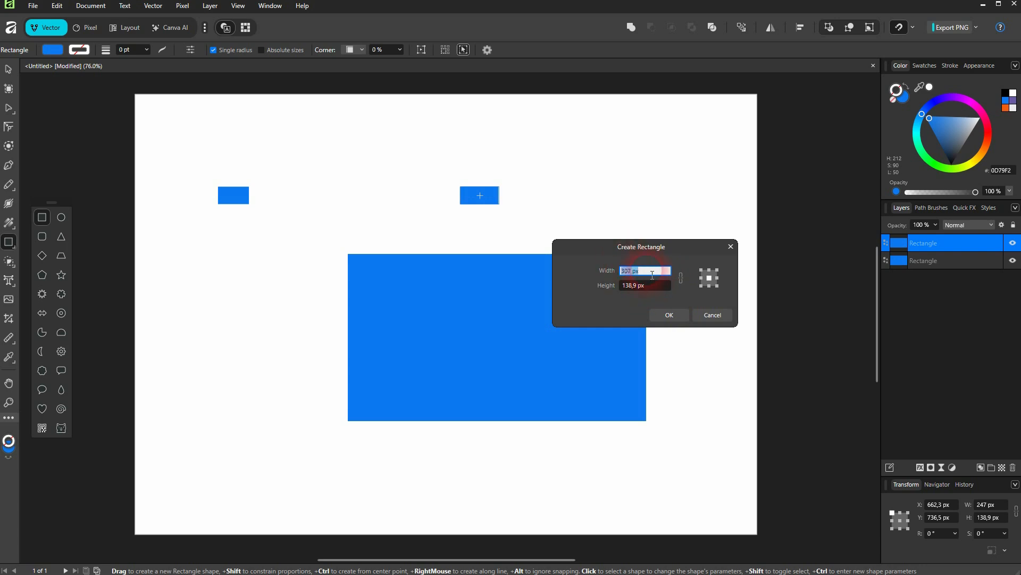
text(384)
key(Return)
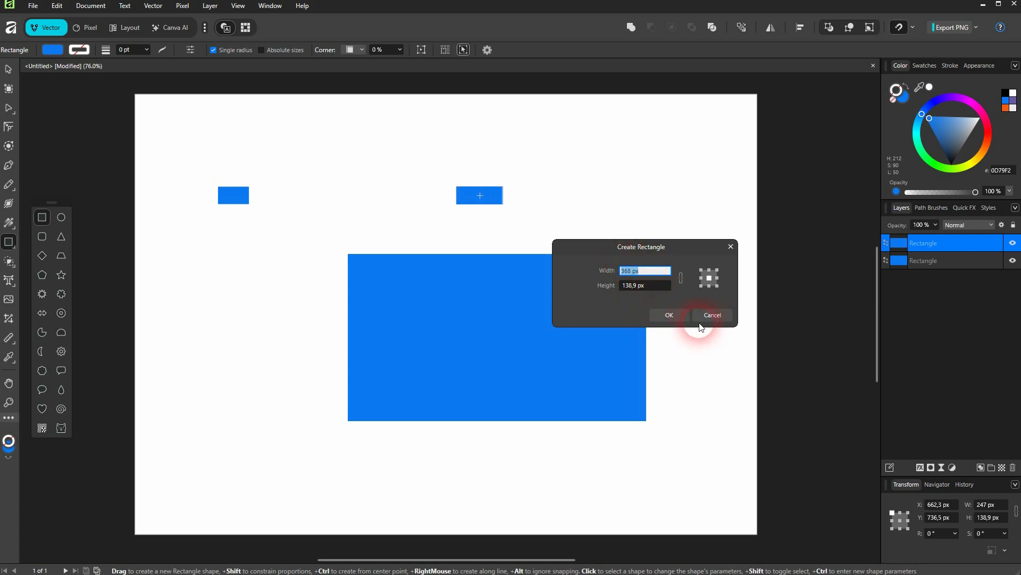
click(669, 315)
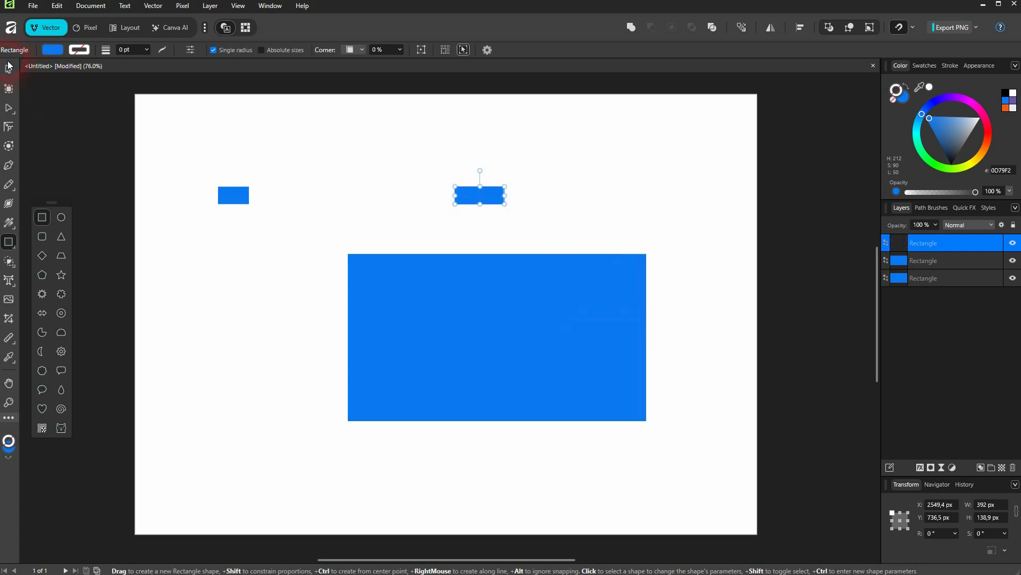
Select the large rectangle in the middle of the page and reduce its width to 2289 px with proportions unlocked.
click(9, 70)
click(562, 329)
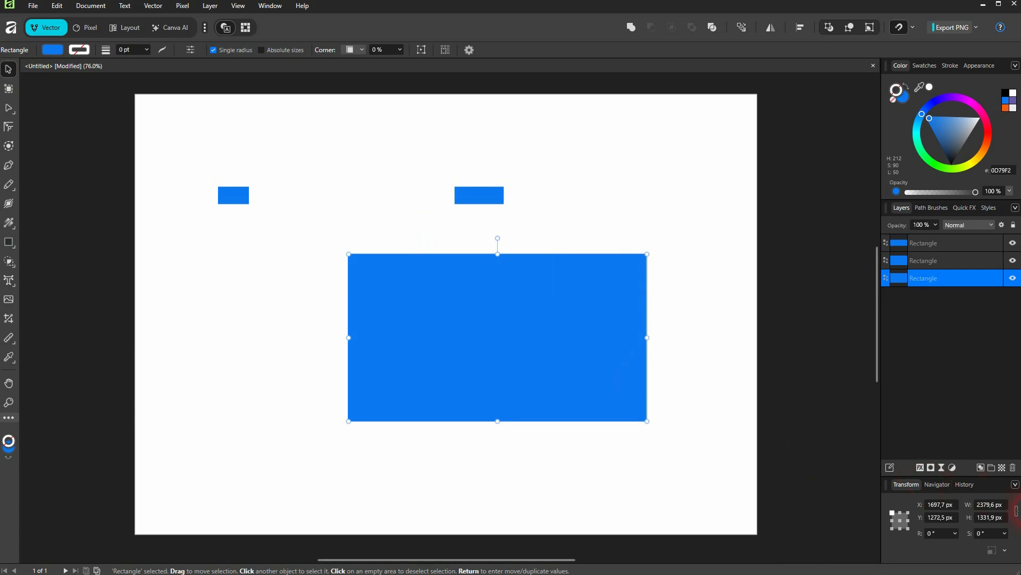
click(1003, 507)
text(2361)
key(Return)
key(Down)
key(Down)
key(Down)
key(Down)
key(Down)
key(Down)
key(Down)
key(Down)
key(Down)
key(Down)
key(Down)
key(Down)
key(Down)
key(Down)
key(Down)
key(Down)
key(Down)
key(Down)
key(Down)
key(Down)
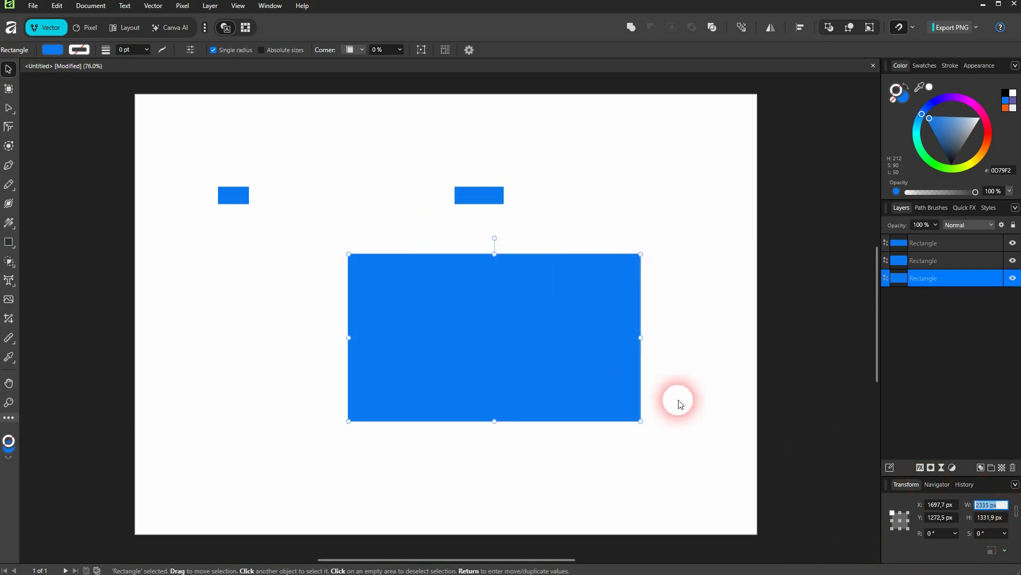
key(Down)
key(Down)
key(Down)
key(Down)
key(Down)
key(Down)
key(Down)
key(Down)
key(Down)
key(Down)
key(Down)
key(Down)
key(Down)
key(Down)
key(Down)
key(Down)
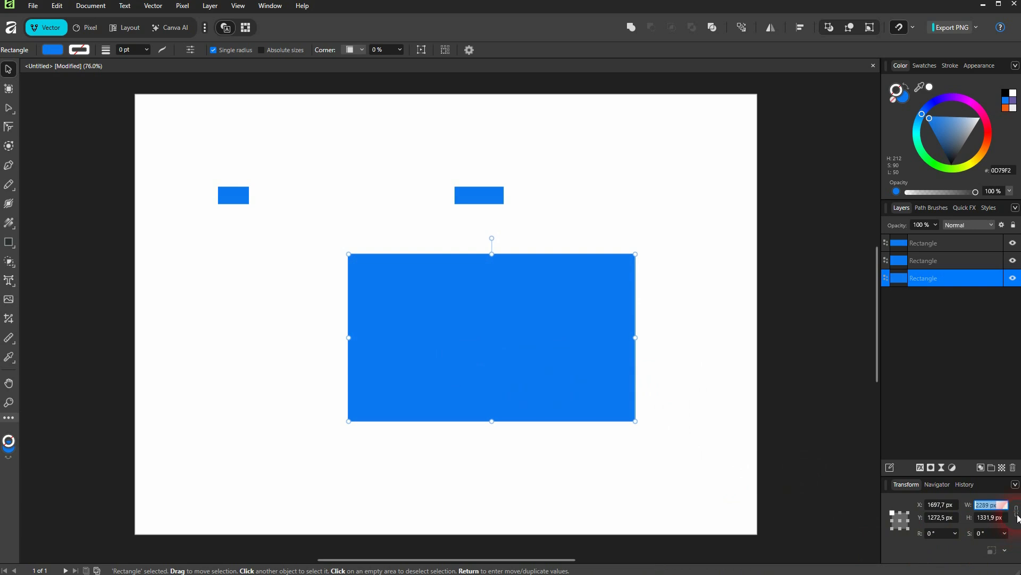
Lock the large rectangle's proportions, reduce its width to 2159 px so the height scales along, and unlock the proportions again.
key(Down)
key(Down)
key(Down)
key(Down)
key(Down)
key(Down)
key(Down)
key(Down)
key(Down)
key(Down)
key(Down)
key(Down)
key(Down)
key(Down)
key(Down)
key(Down)
key(Down)
key(Down)
key(Down)
key(Down)
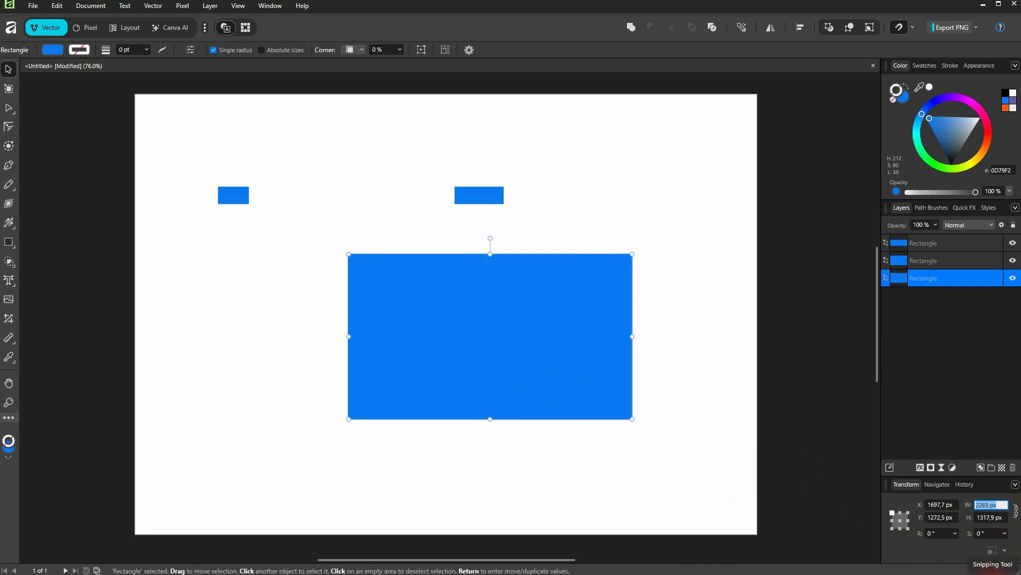
key(Down)
key(Down)
key(Down)
key(Down)
key(Down)
key(Down)
key(Down)
key(Down)
key(Down)
key(Down)
key(Down)
key(Down)
key(Down)
key(Down)
key(Down)
key(Down)
key(Down)
key(Down)
key(Down)
key(Down)
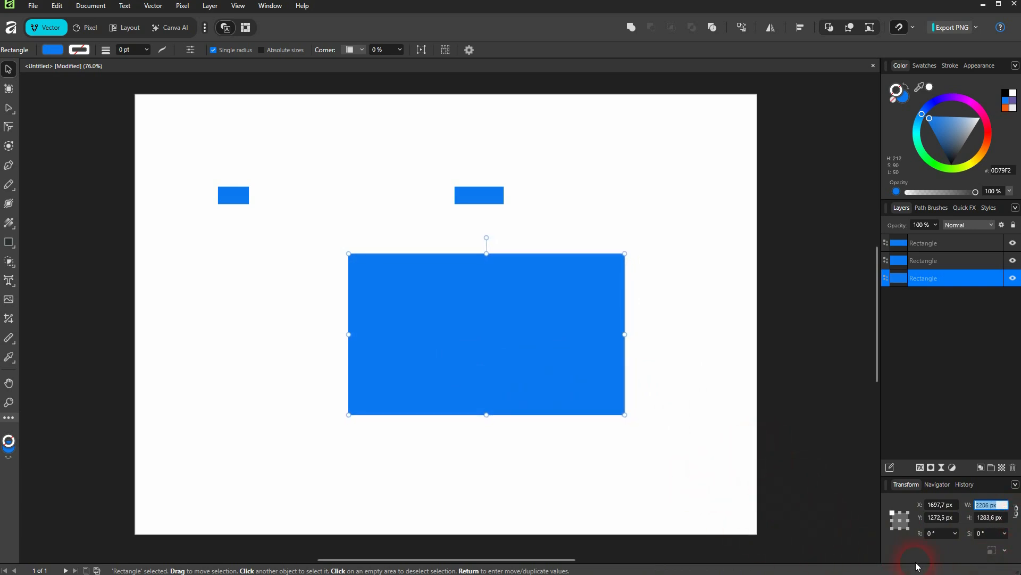
key(Down)
key(Down)
key(Down)
key(Down)
key(Down)
key(Down)
key(Down)
key(Down)
key(Down)
key(Down)
key(Down)
key(Down)
key(Down)
key(Down)
key(Down)
key(Down)
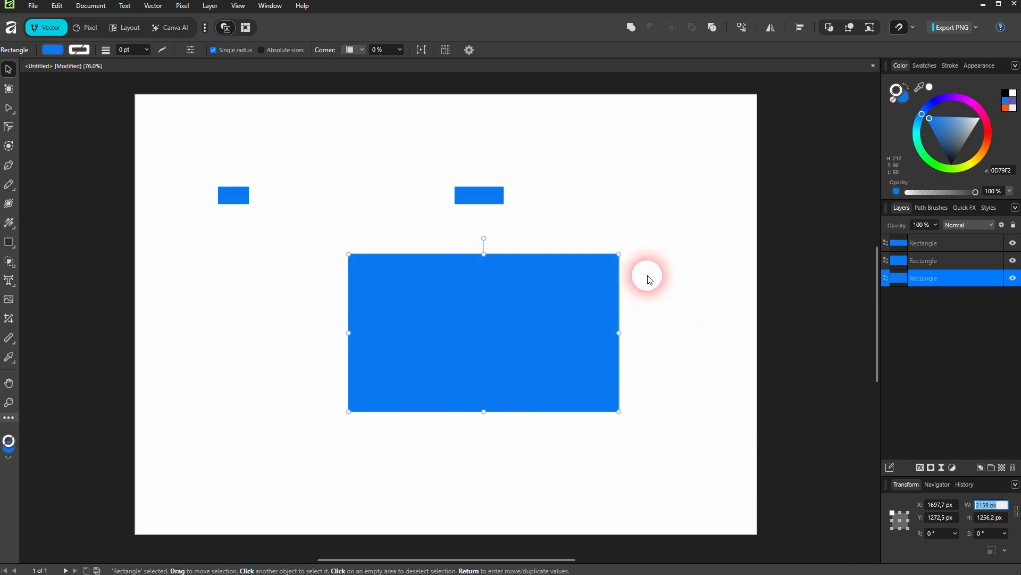
click(690, 205)
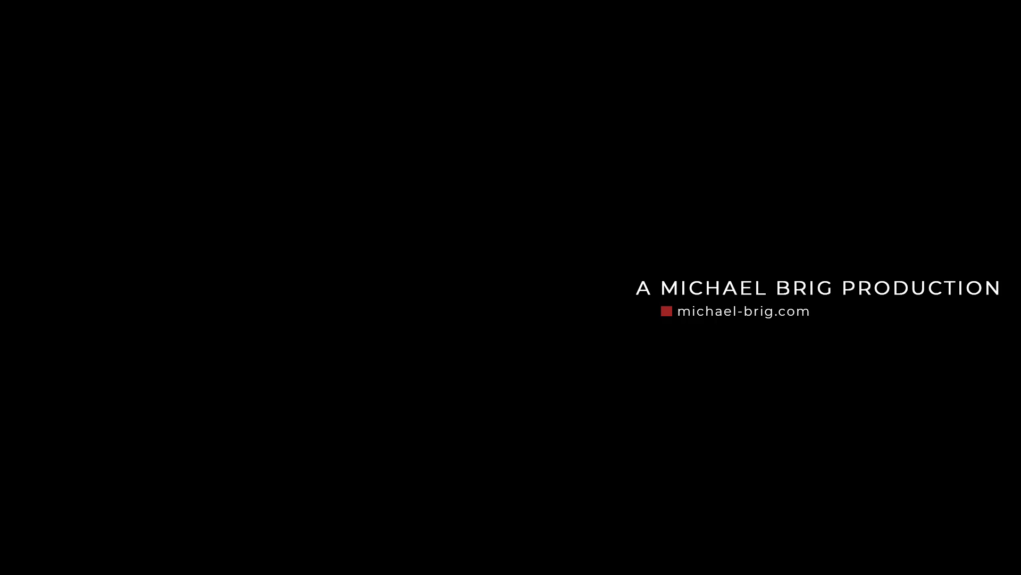